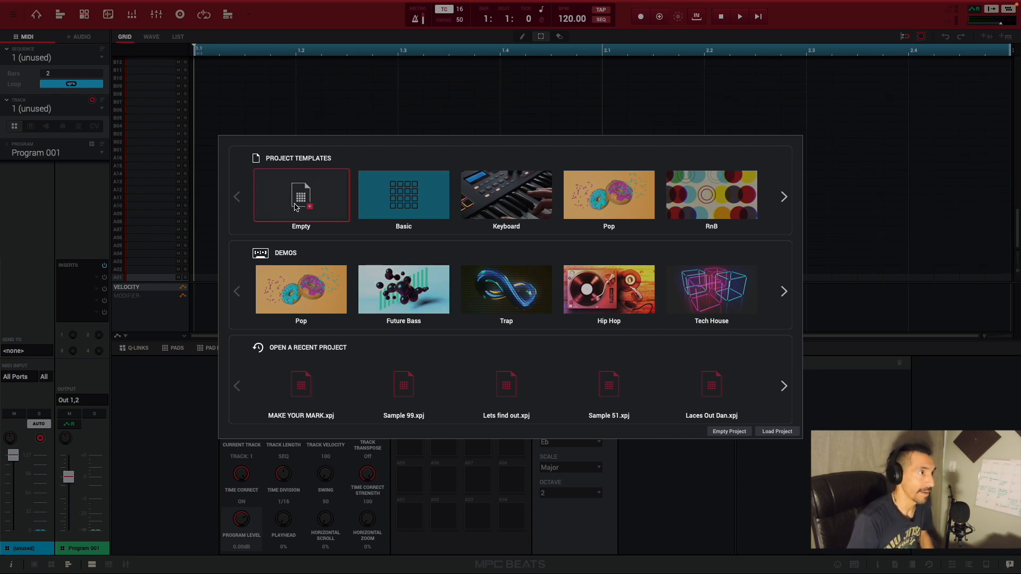
Start a new empty project.
click(736, 435)
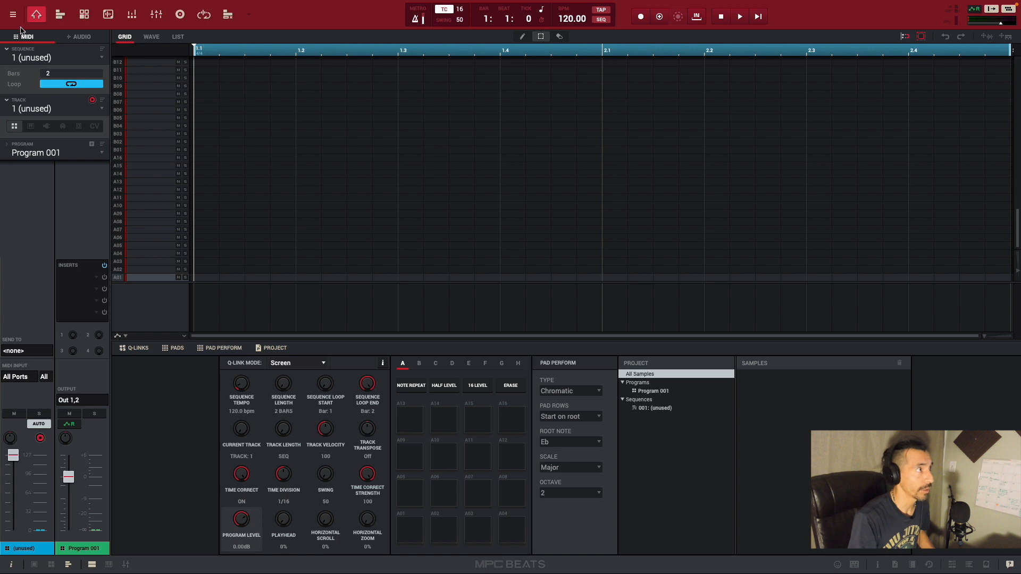
mouse_move(46, 3)
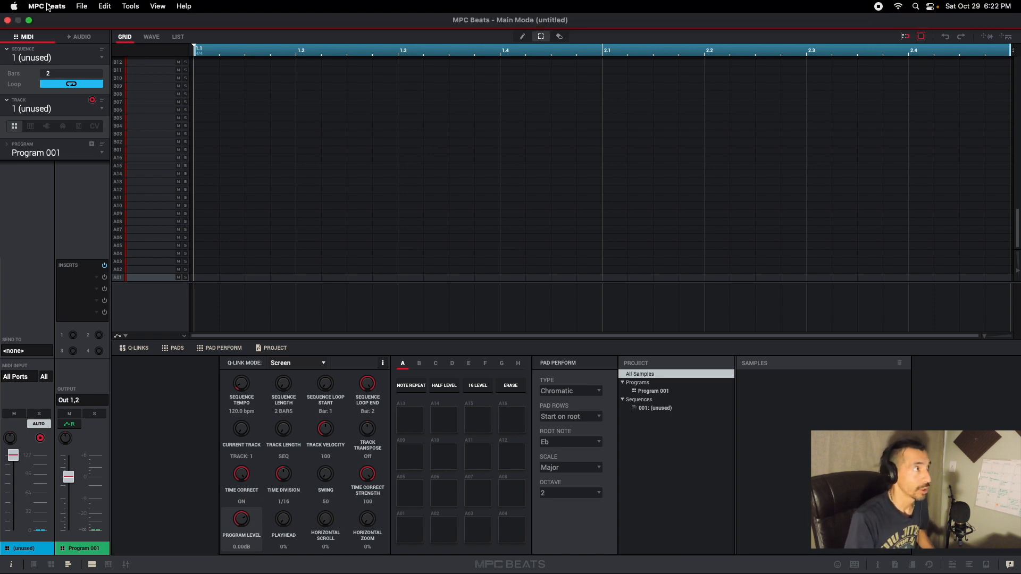
click(48, 7)
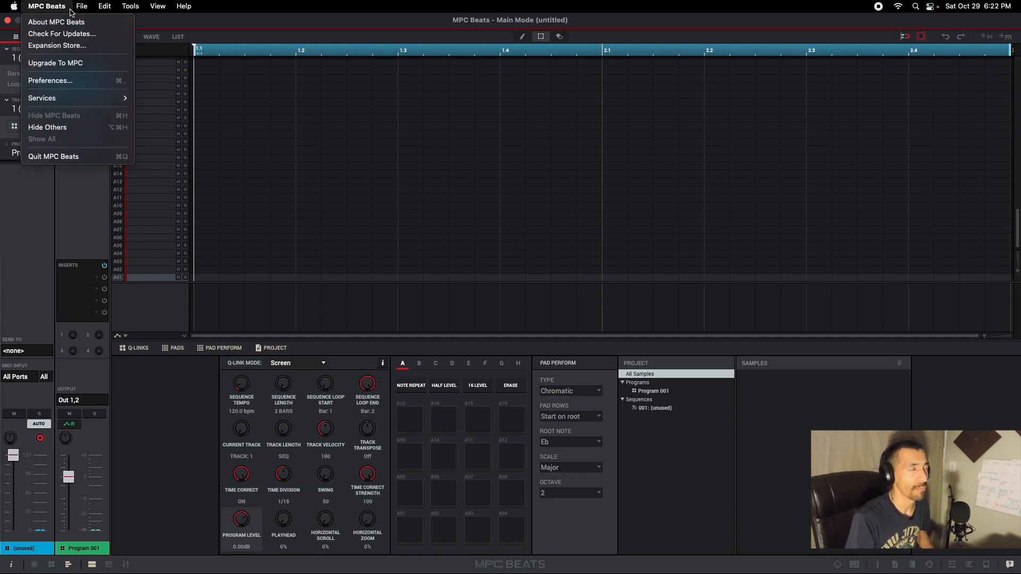
click(345, 134)
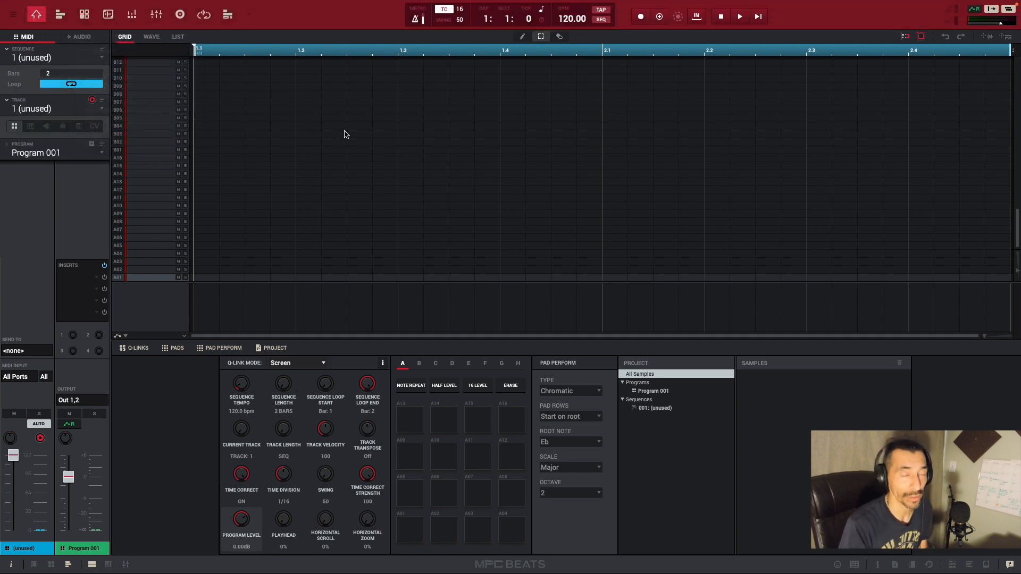
In the preferences, choose Scarlett 18i20 USB as the audio output device and review the MIDI / Sync settings.
mouse_move(116, 2)
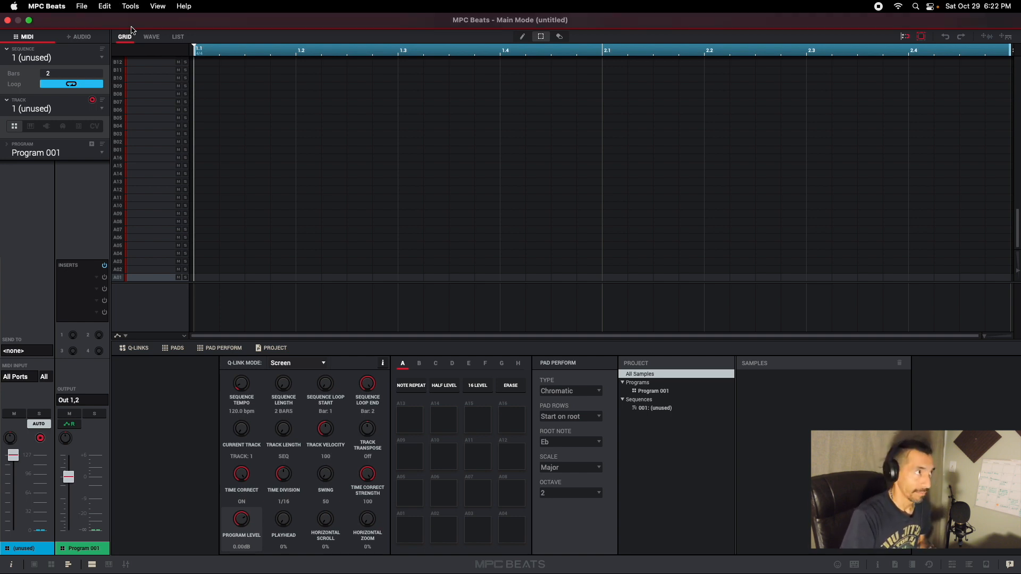
click(47, 7)
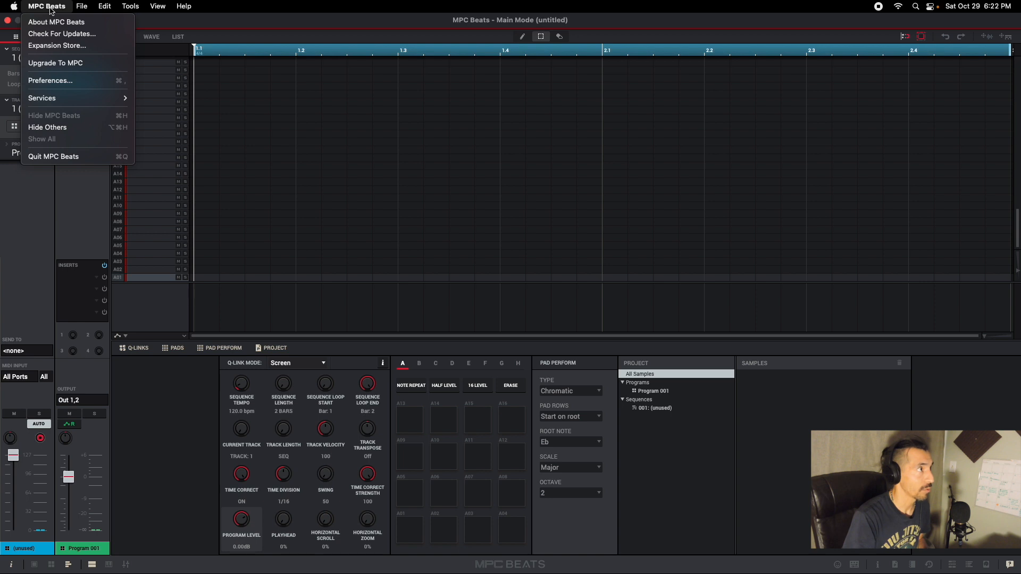
click(57, 82)
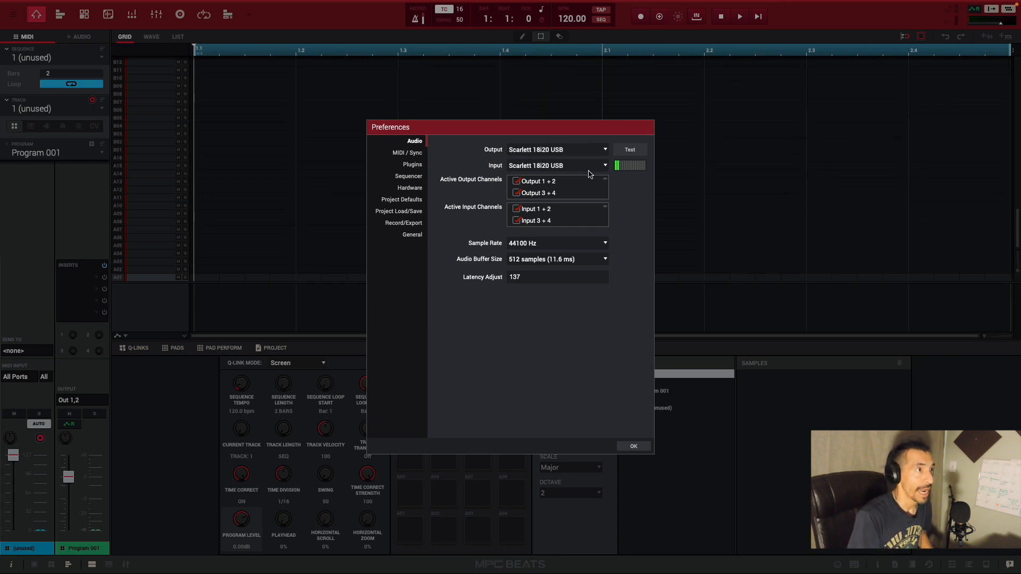
click(606, 150)
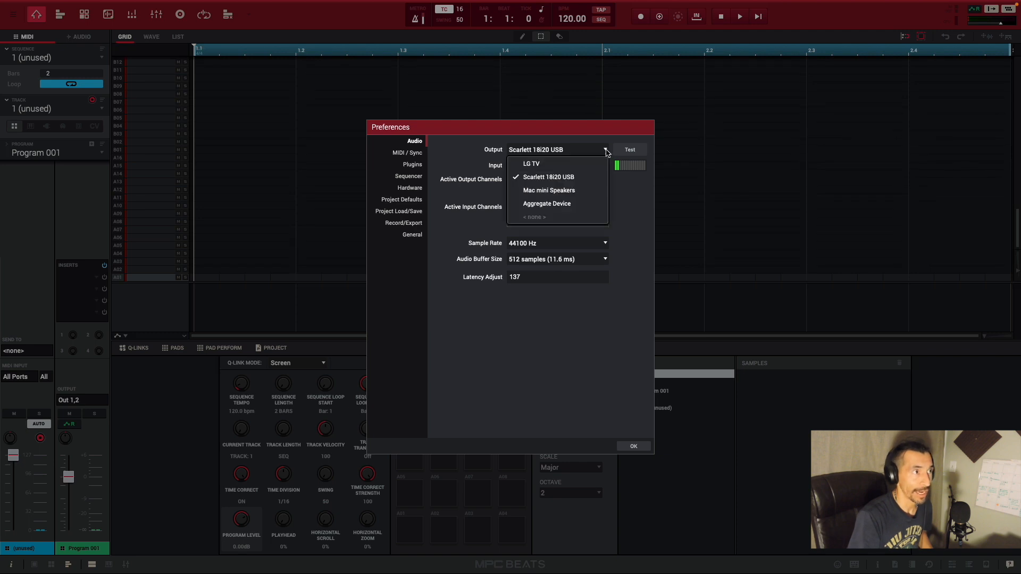
click(572, 177)
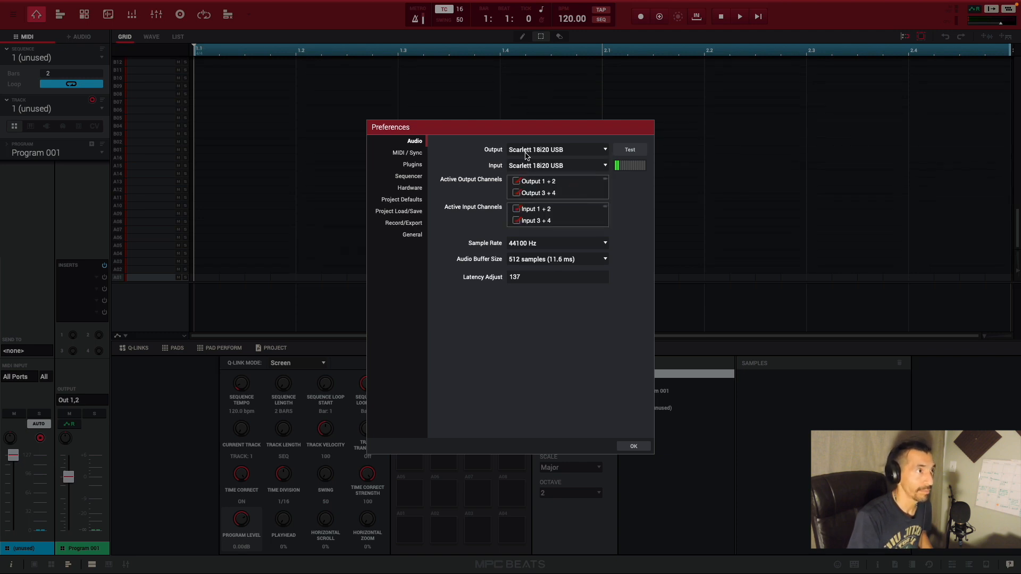
click(415, 155)
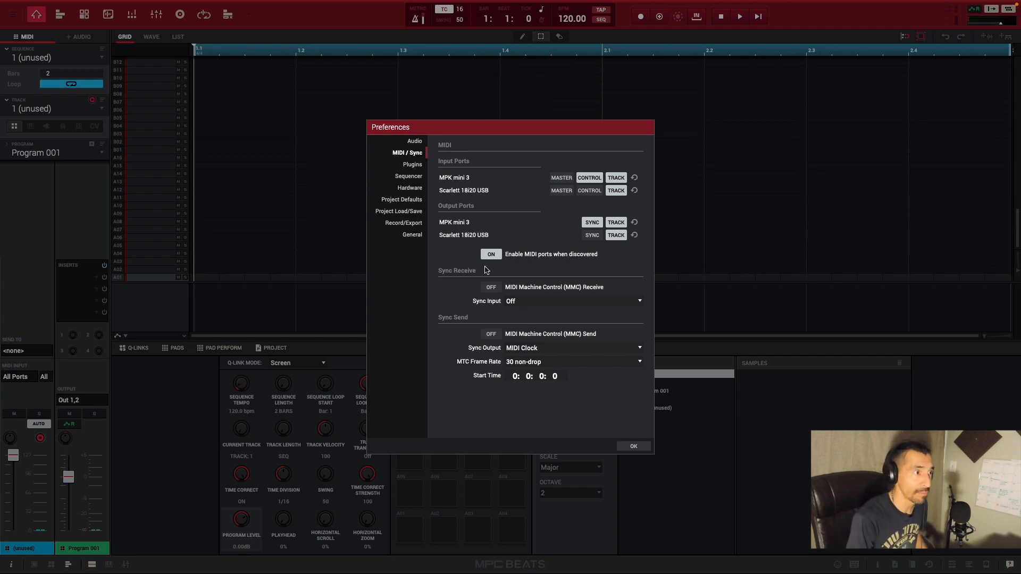
click(632, 448)
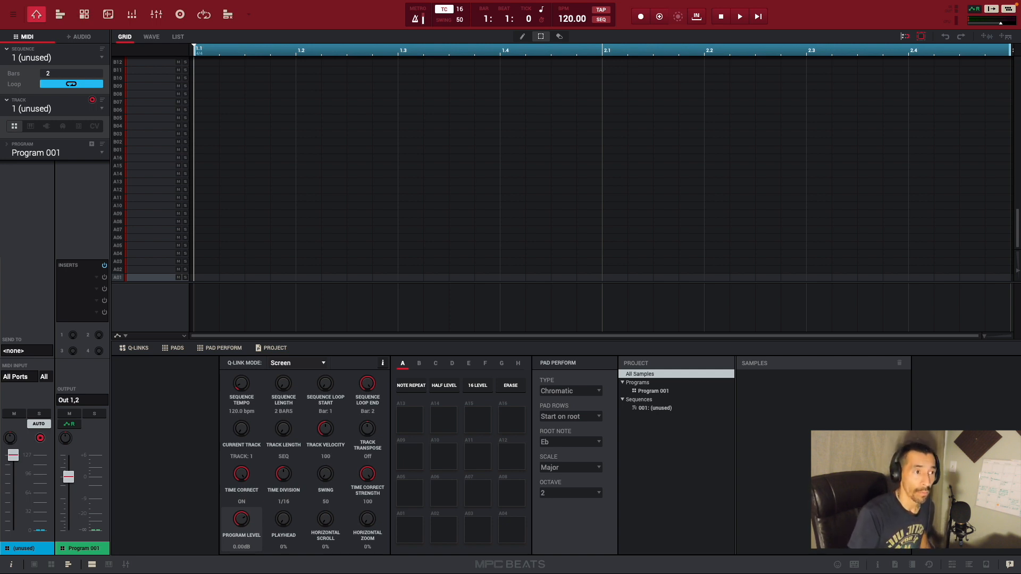
Enable the global MIDI Learn map for the Akai MPK mini 3 and check its Q-Links assignments.
click(854, 565)
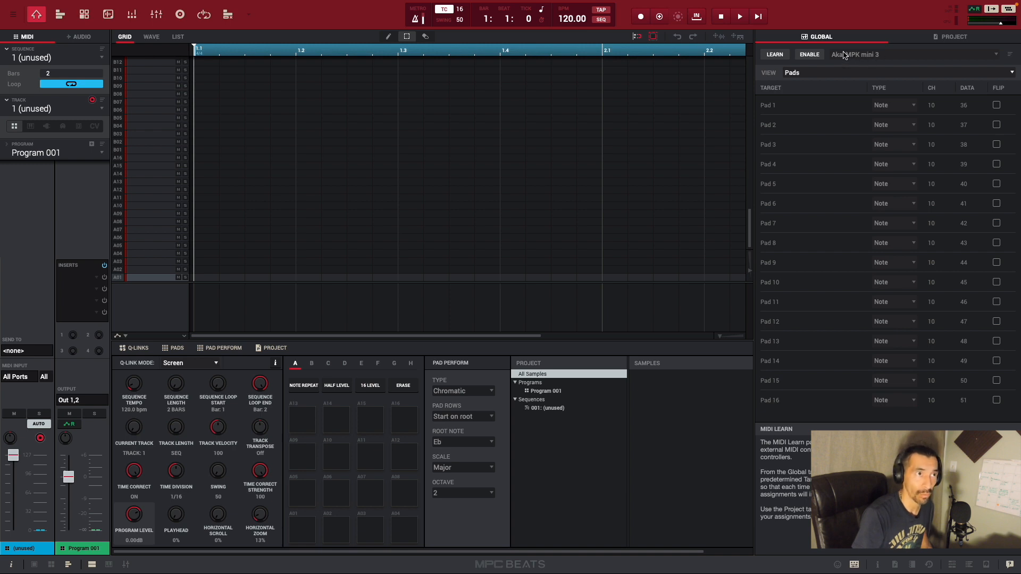
click(810, 55)
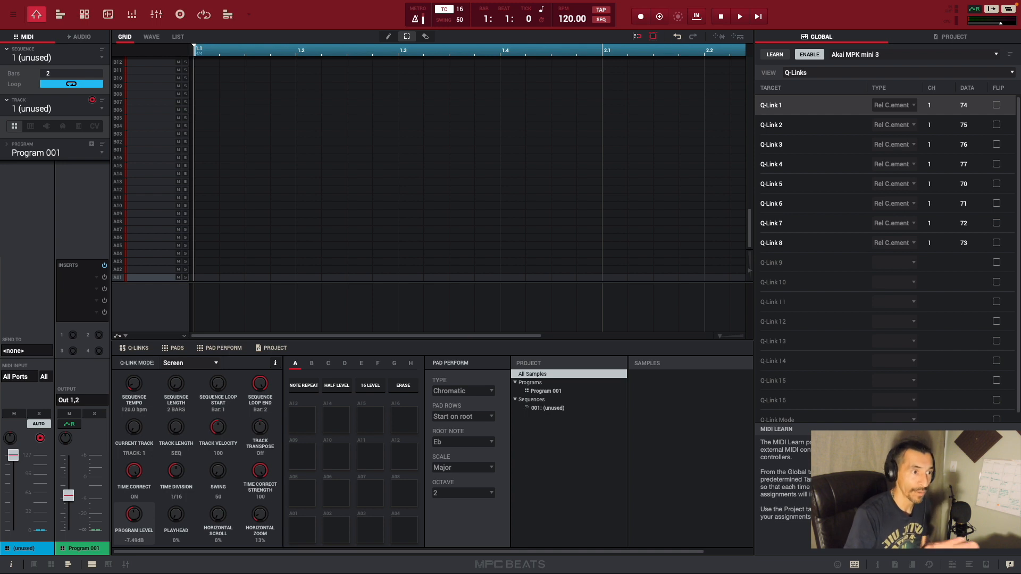
click(853, 567)
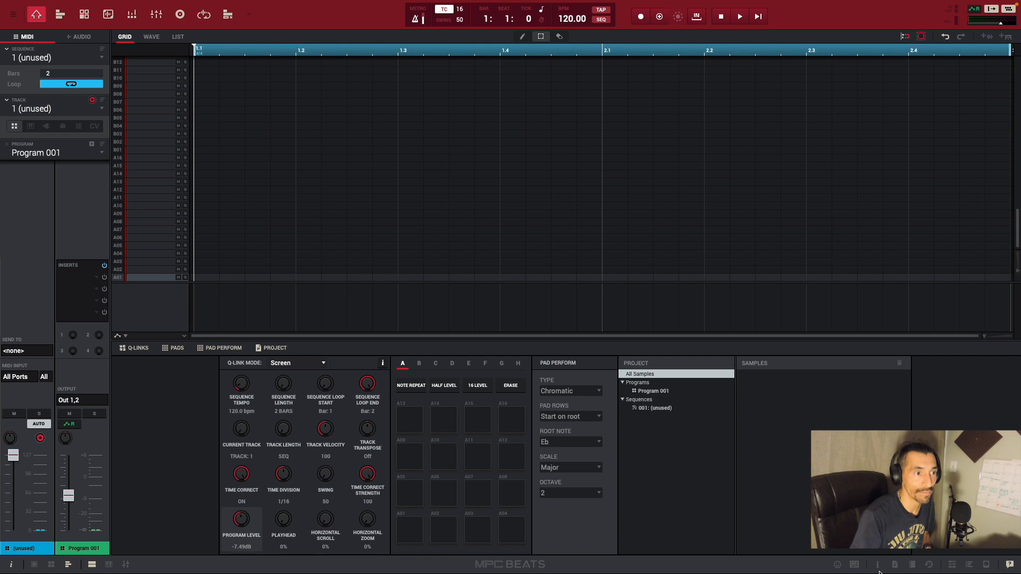
Browse the installed expansions and expand the program list of MPC Beats Producer Kits.
click(952, 568)
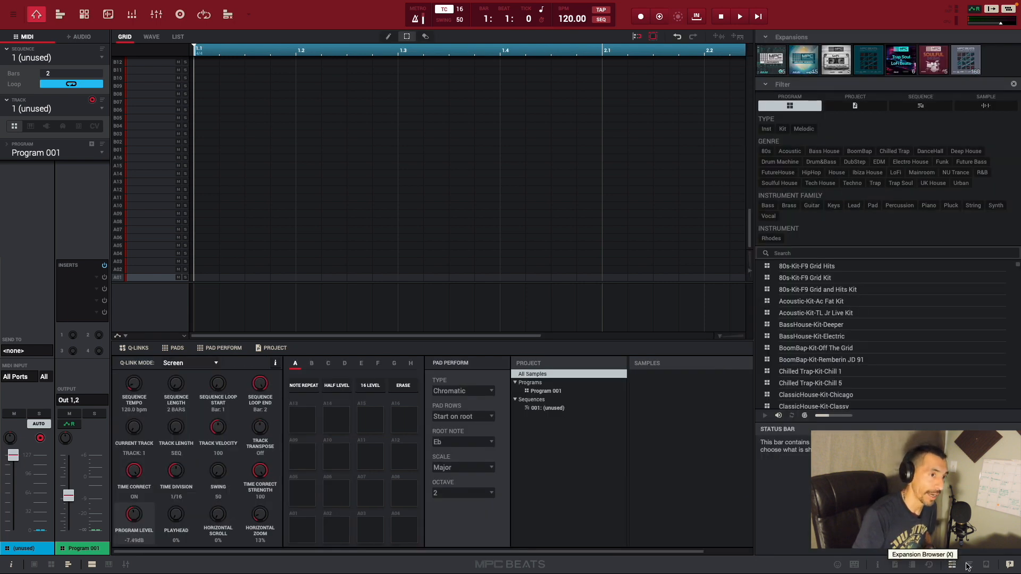
click(968, 565)
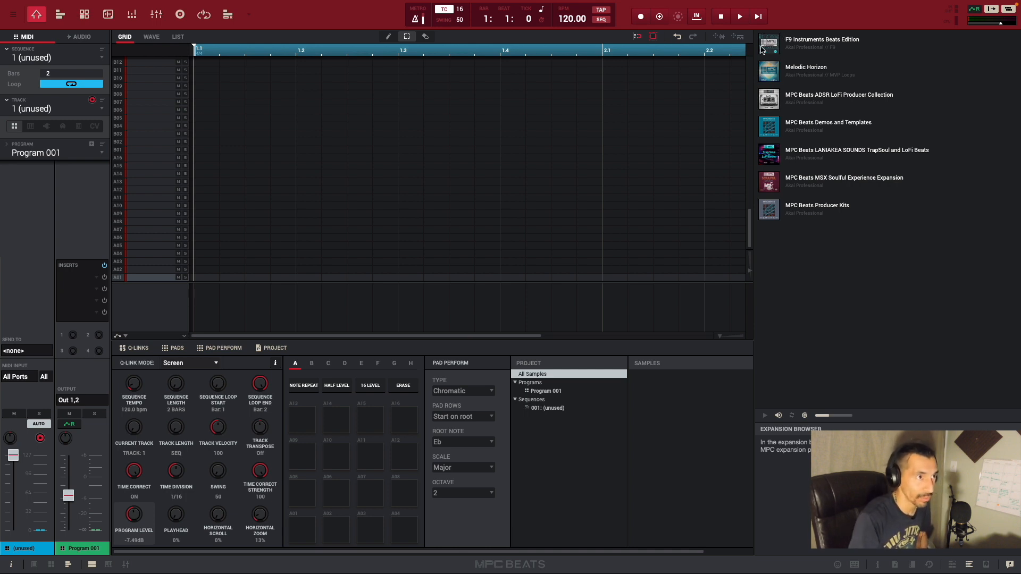
click(781, 215)
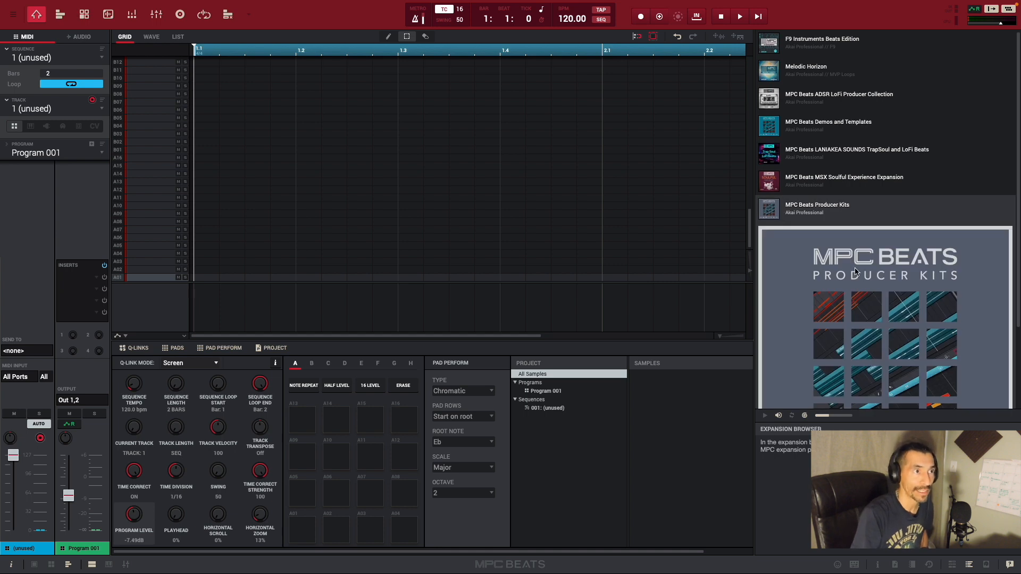
scroll(858, 272, down, 1)
scroll(857, 273, down, 3)
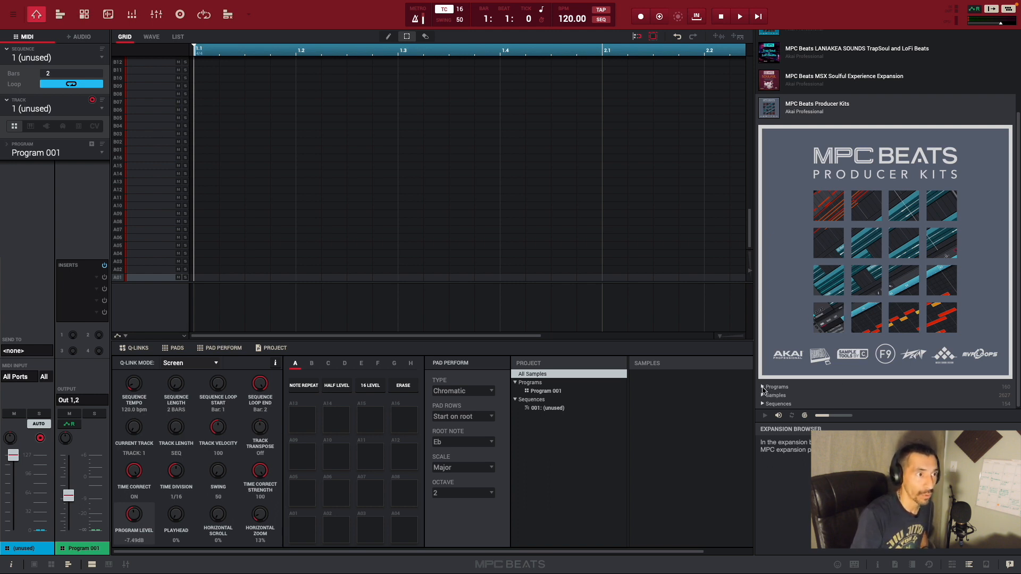
click(776, 387)
scroll(832, 326, down, 5)
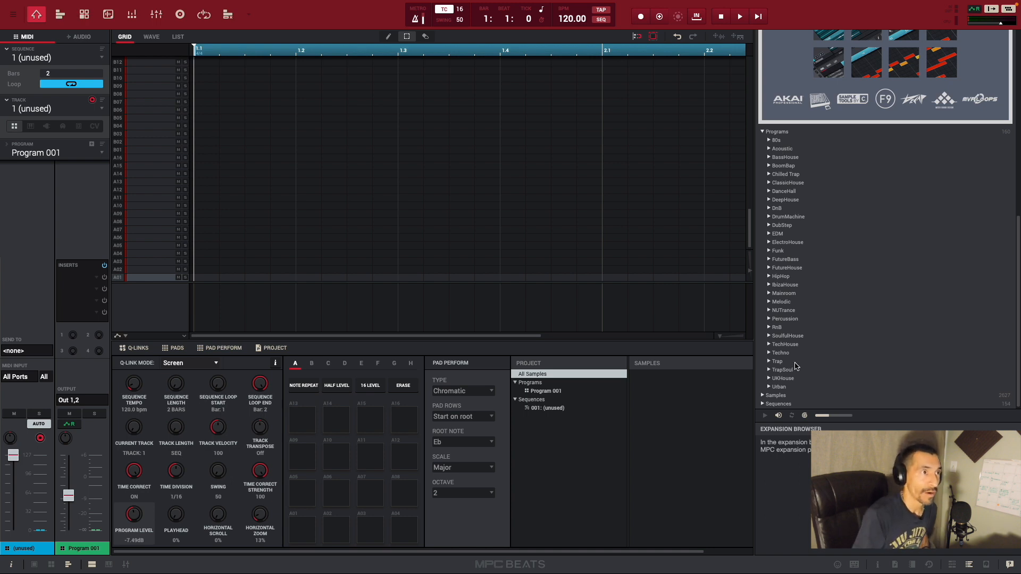
Preview the F9 Grid and Hits Kit from the 80s programs and load it onto the first track.
click(768, 141)
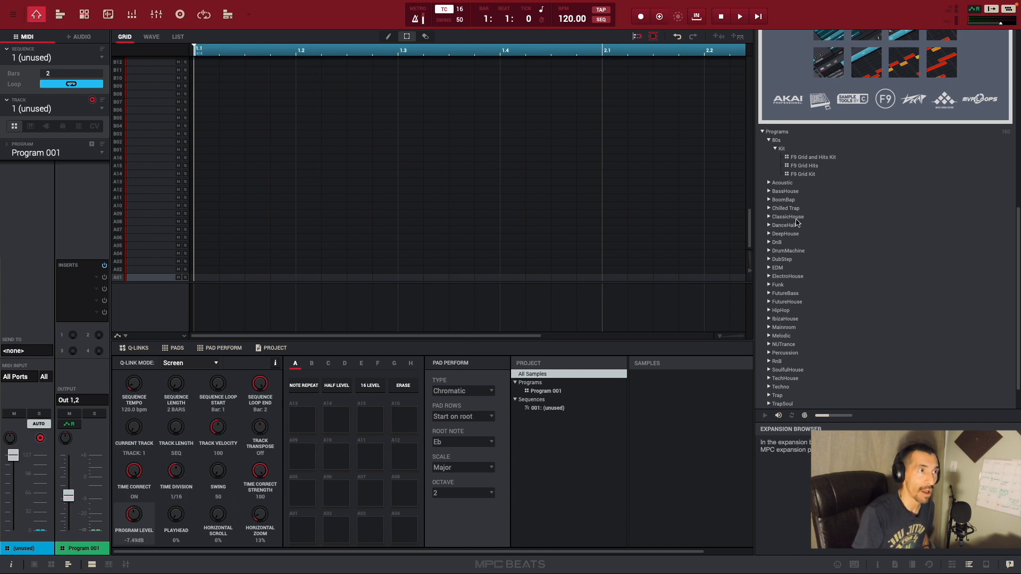
click(789, 158)
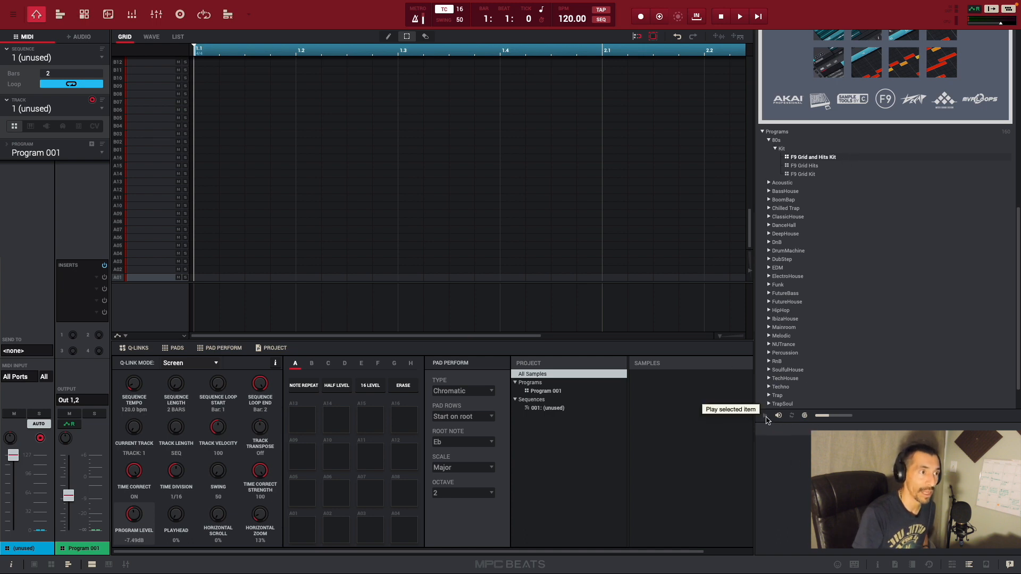
click(766, 416)
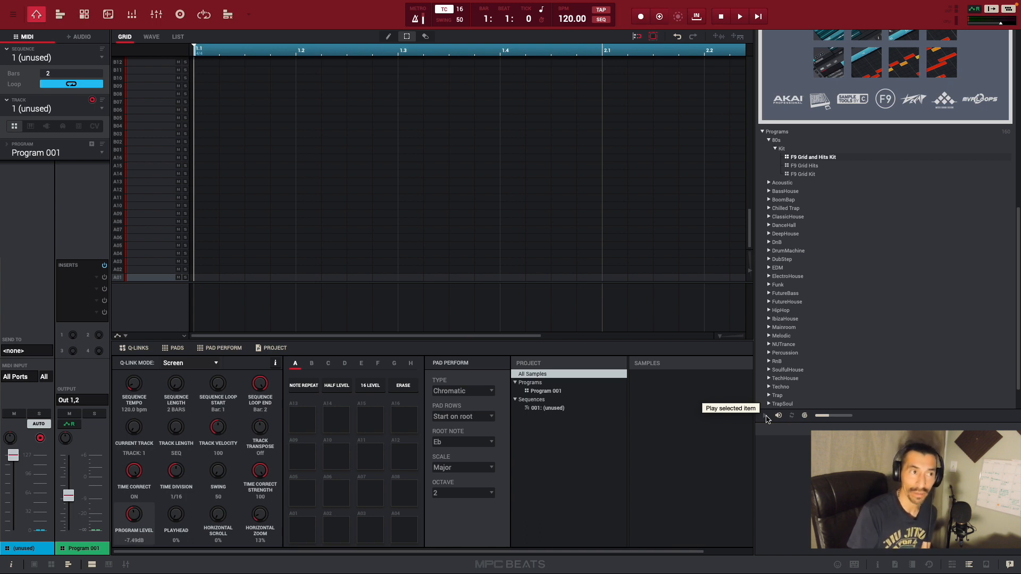
double_click(792, 161)
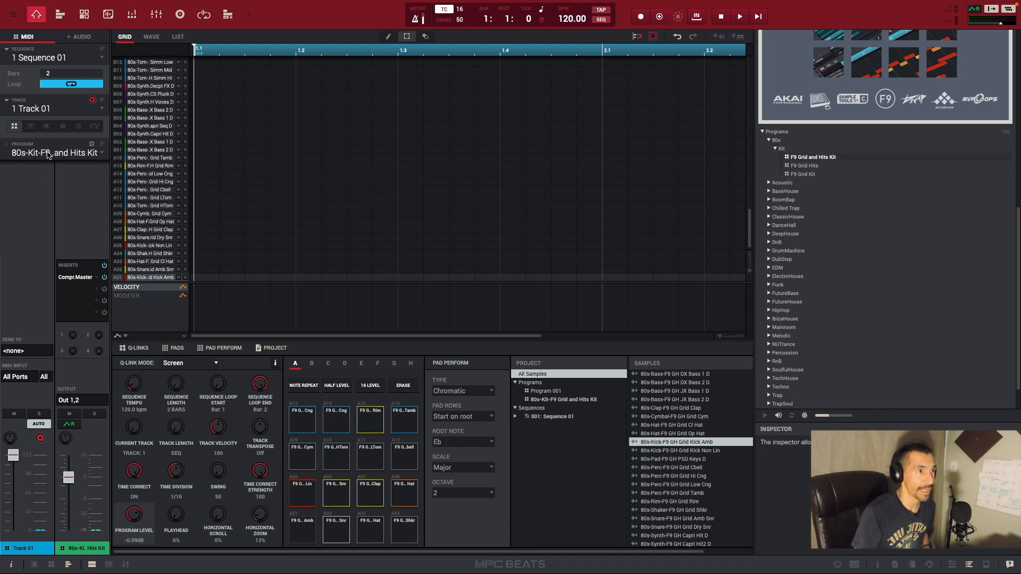
Load the 80s F9 Grid Kit into the project and assign it as the first track's program.
double_click(803, 175)
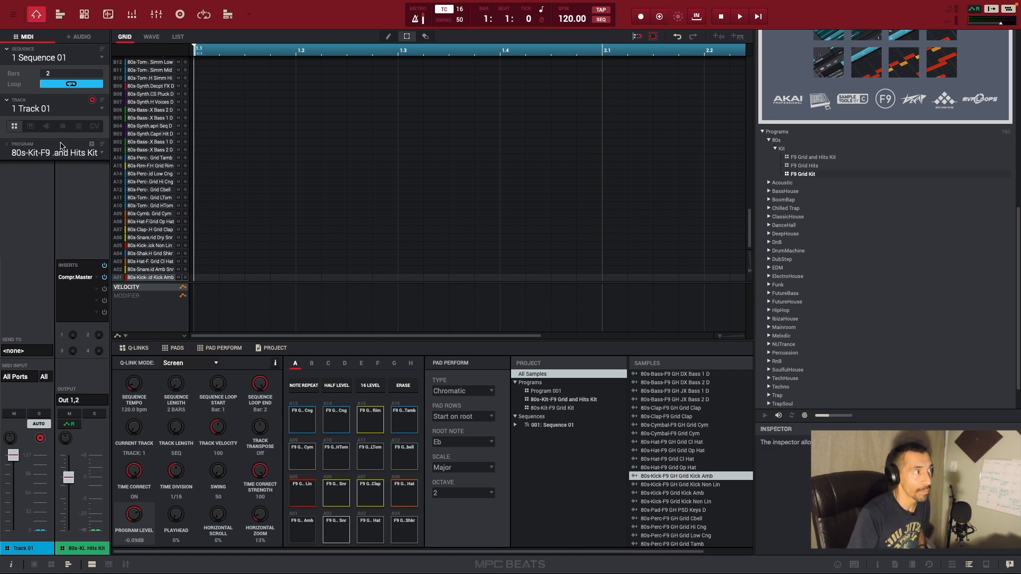
click(103, 153)
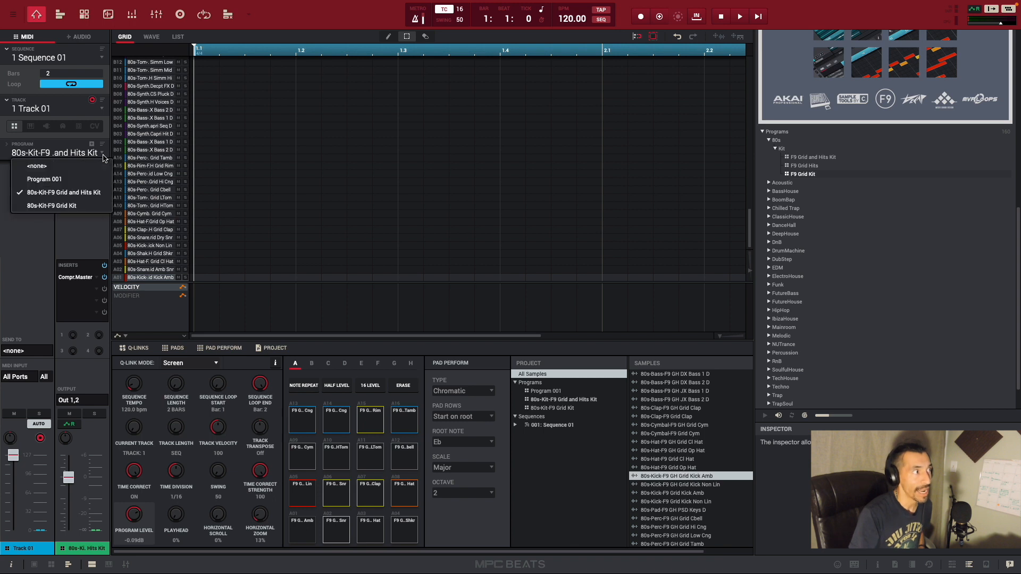
click(61, 209)
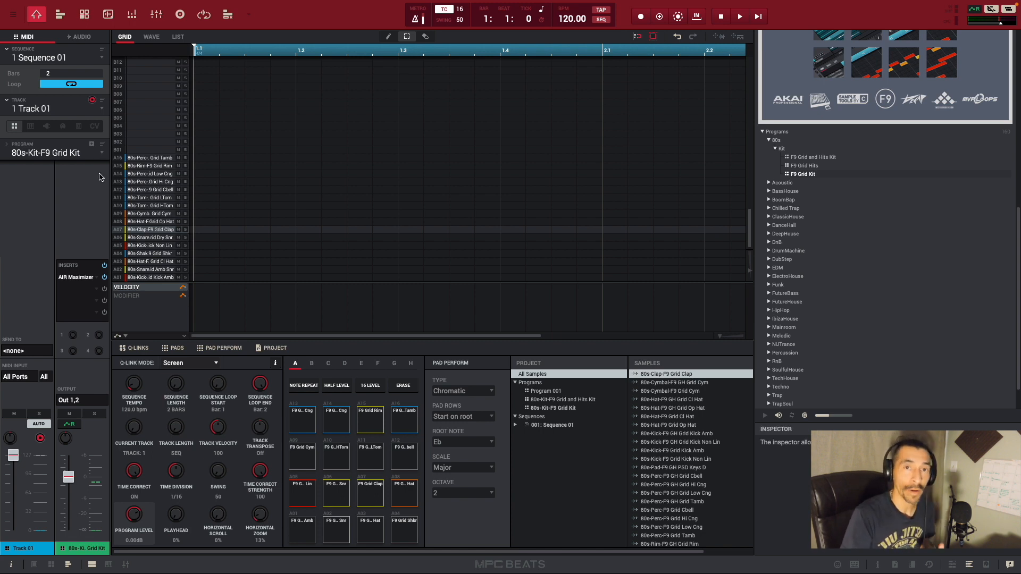
Switch to the unused track 2 and make it a plugin track.
click(103, 111)
click(103, 112)
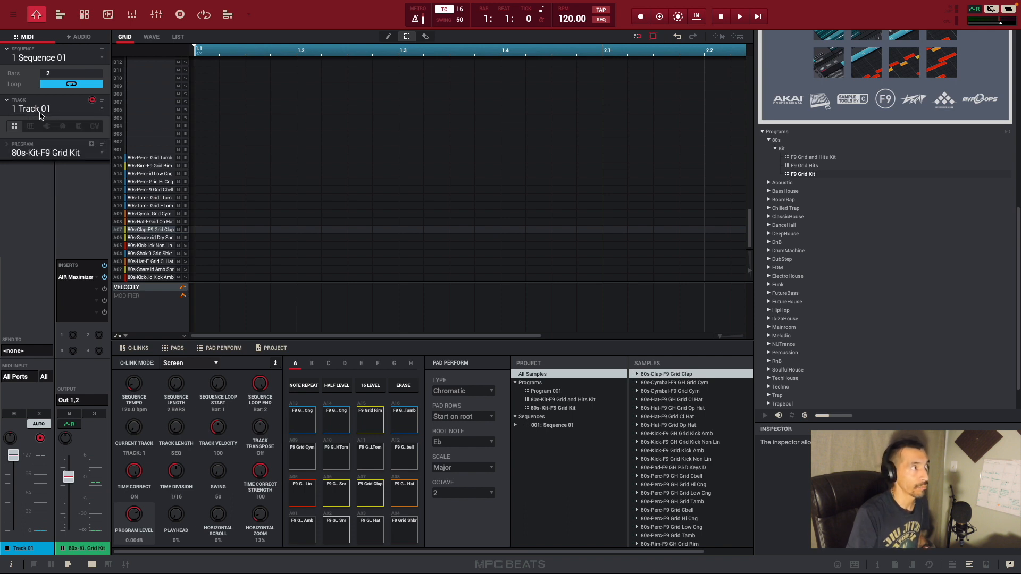
click(103, 111)
click(32, 131)
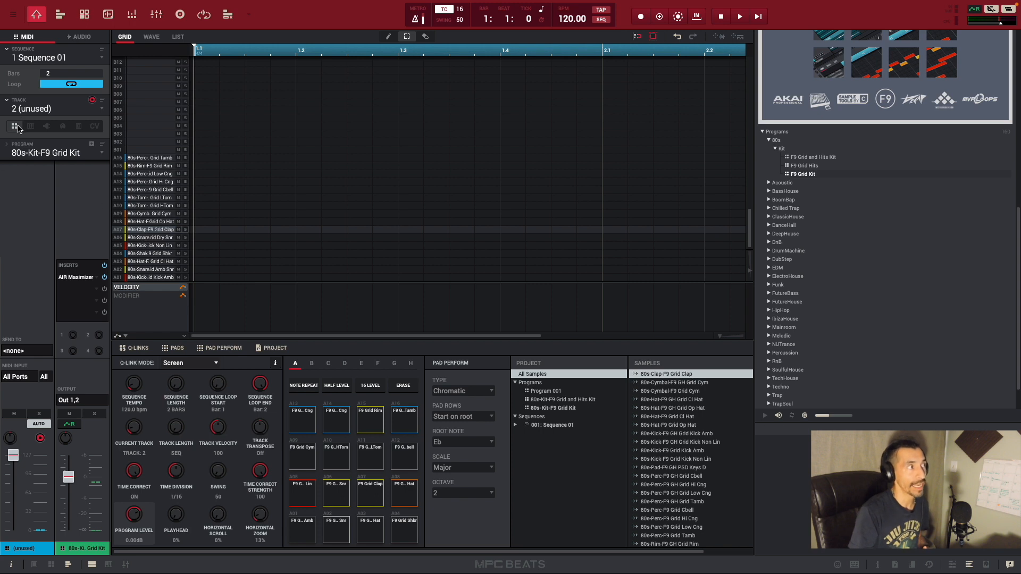
click(45, 126)
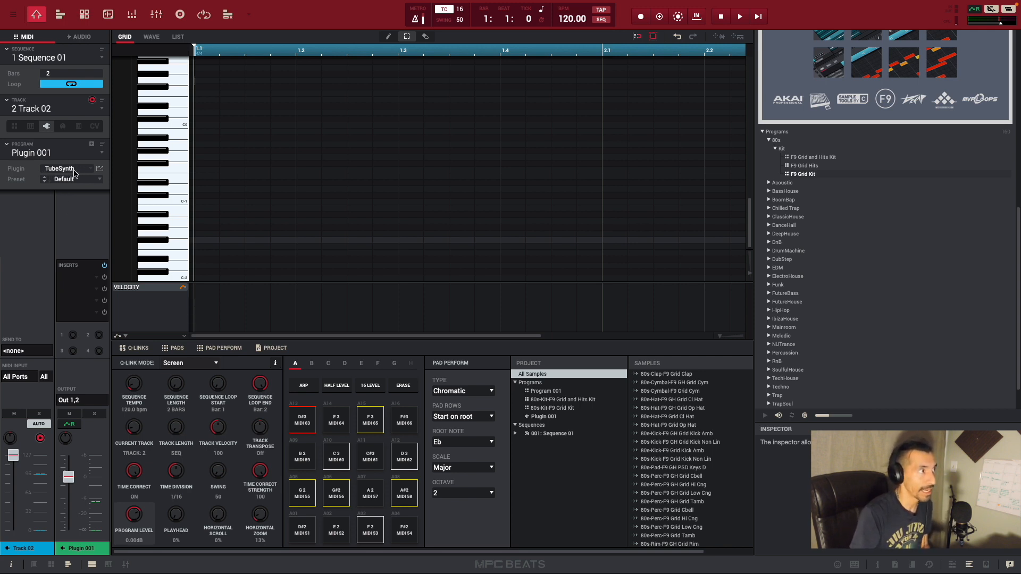
Set track 2's plugin to Electric with the Basic preset Hybrid EP, and hide the expansion browser.
click(93, 171)
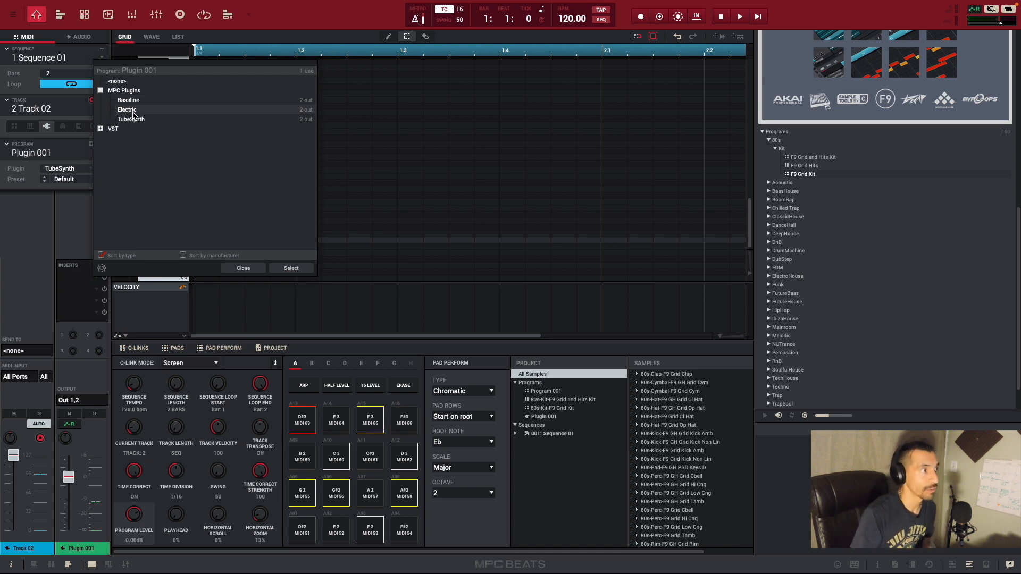
click(291, 268)
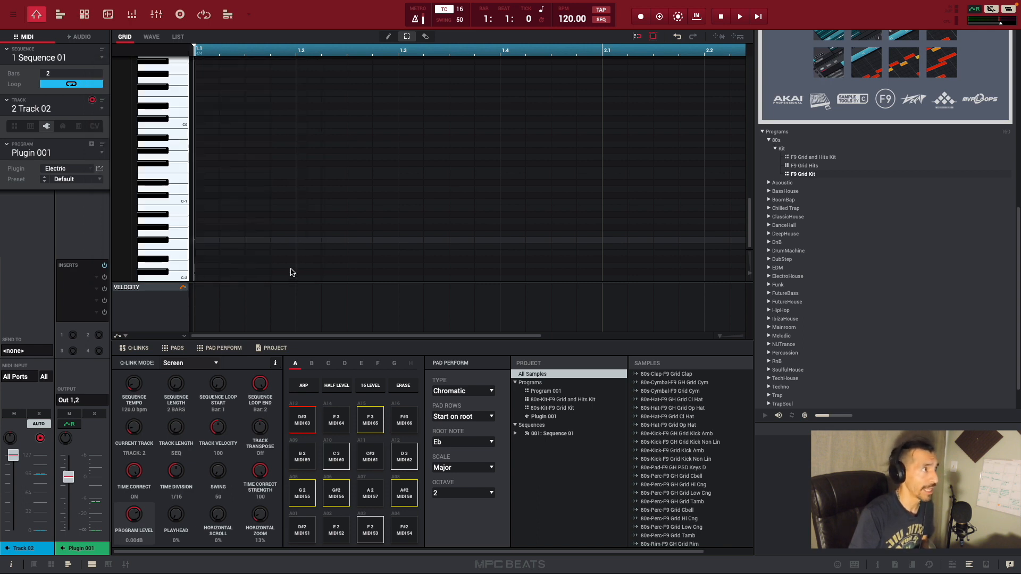
click(100, 181)
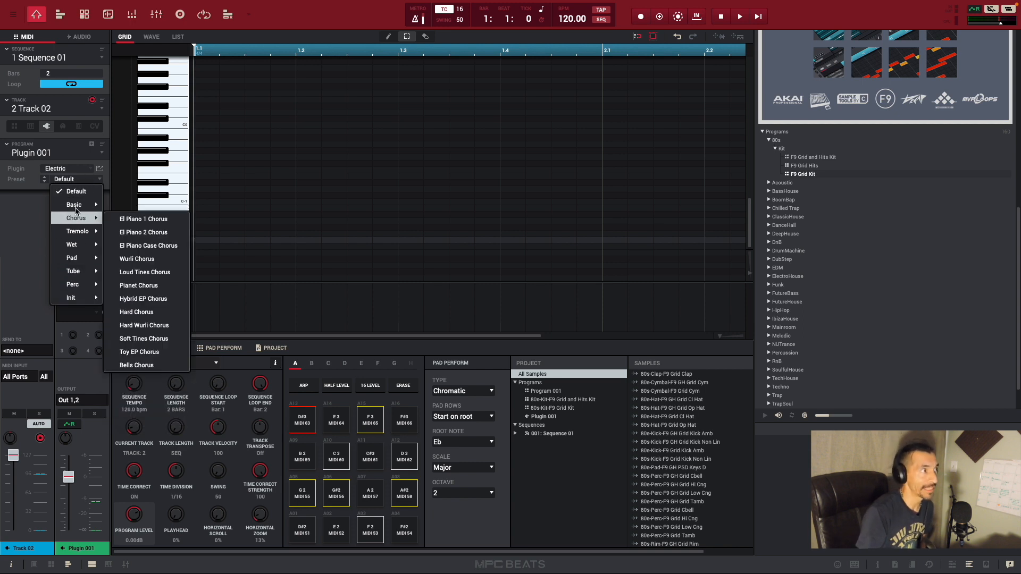
mouse_move(76, 210)
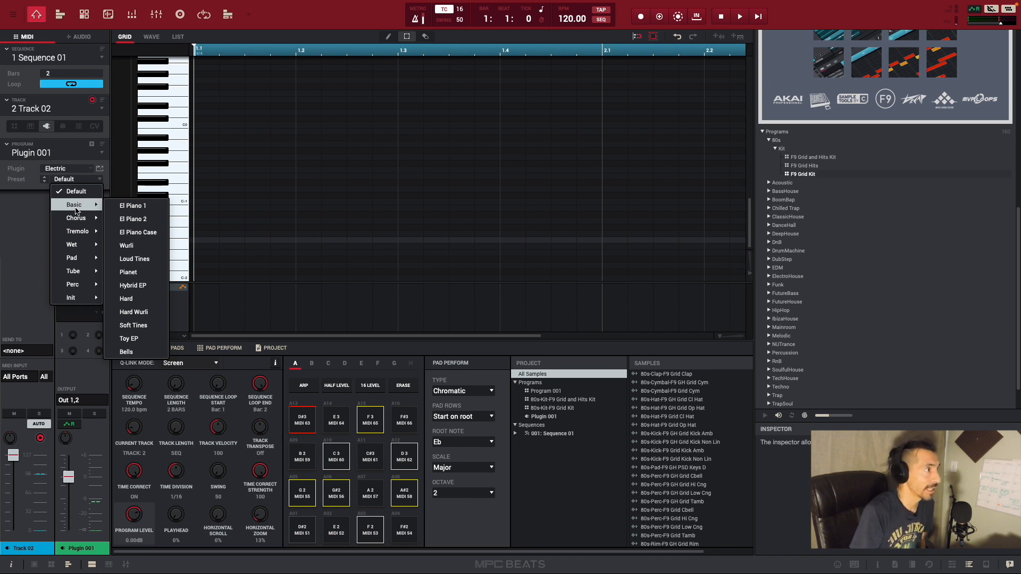
click(149, 286)
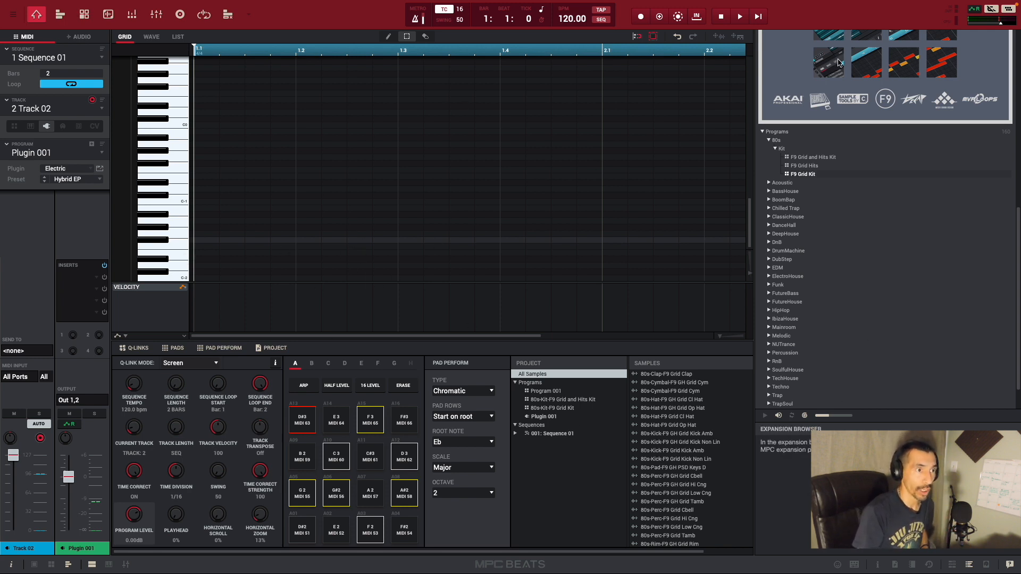
click(970, 565)
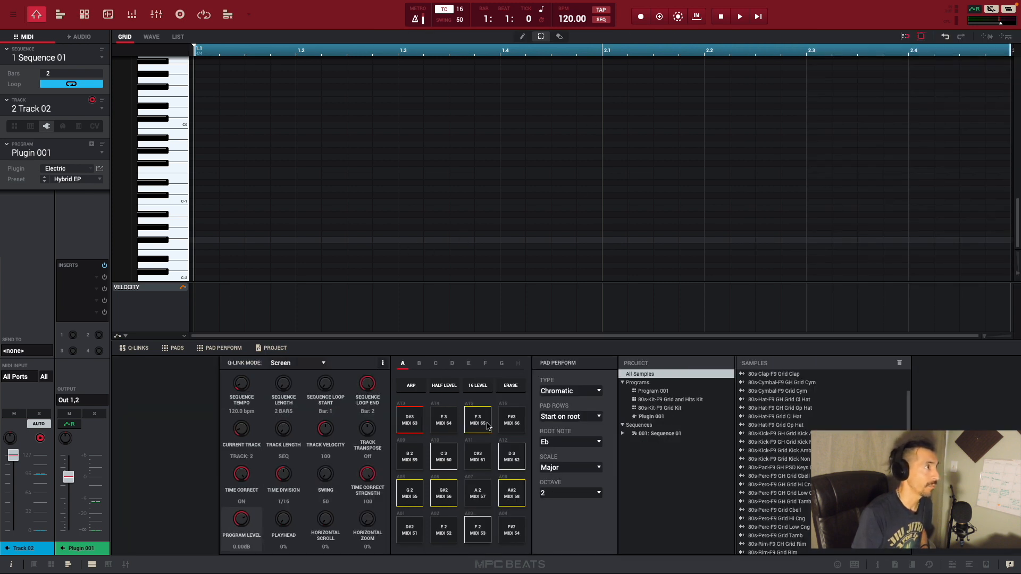
Switch back to track 1 with the F9 Grid Kit and keep the sequence length at 2 bars.
click(102, 110)
click(97, 119)
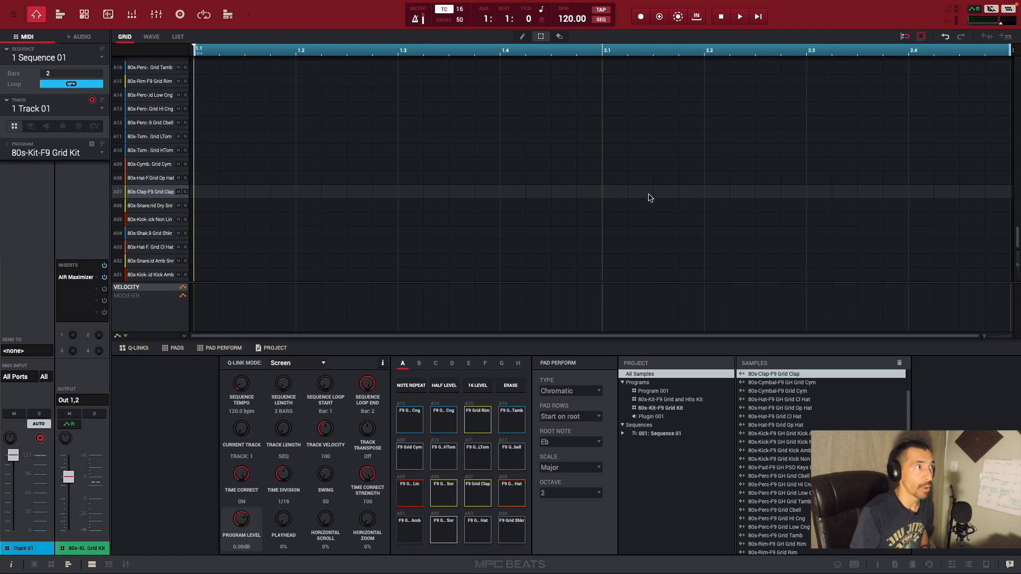
double_click(54, 74)
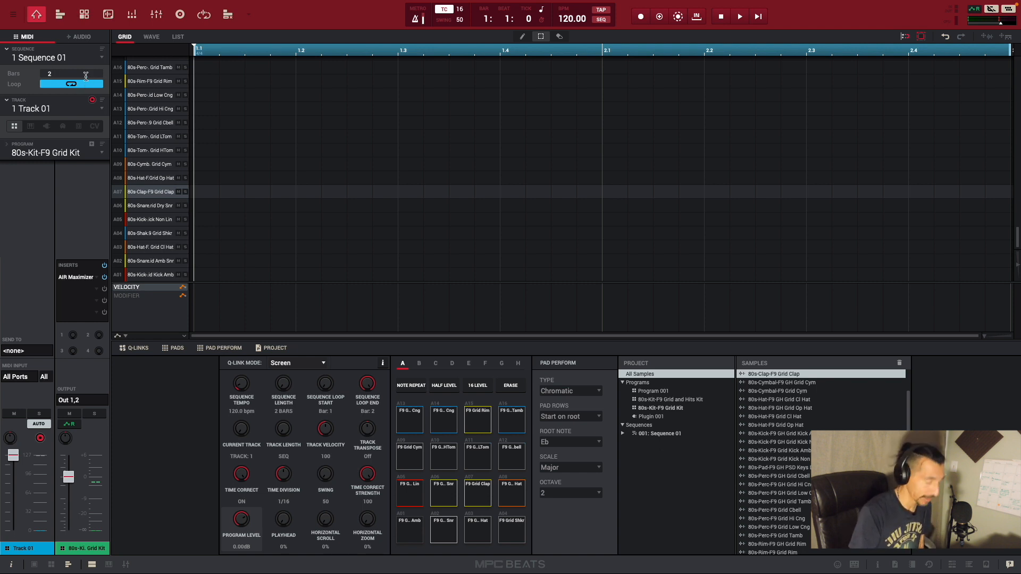
key(Return)
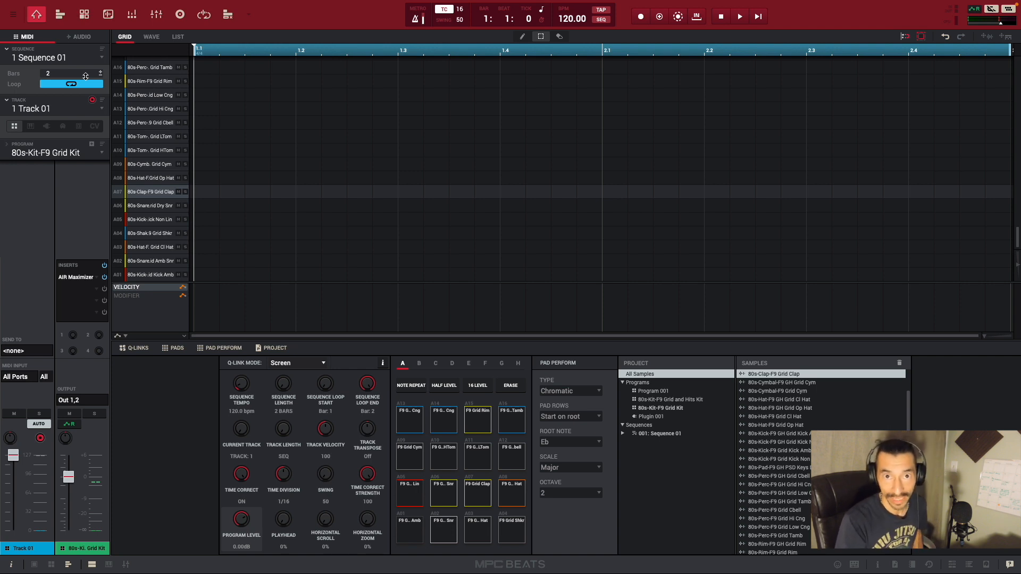
Play through the empty two-bar loop, and overdub hits of the A01 kick onto track 1.
key(space)
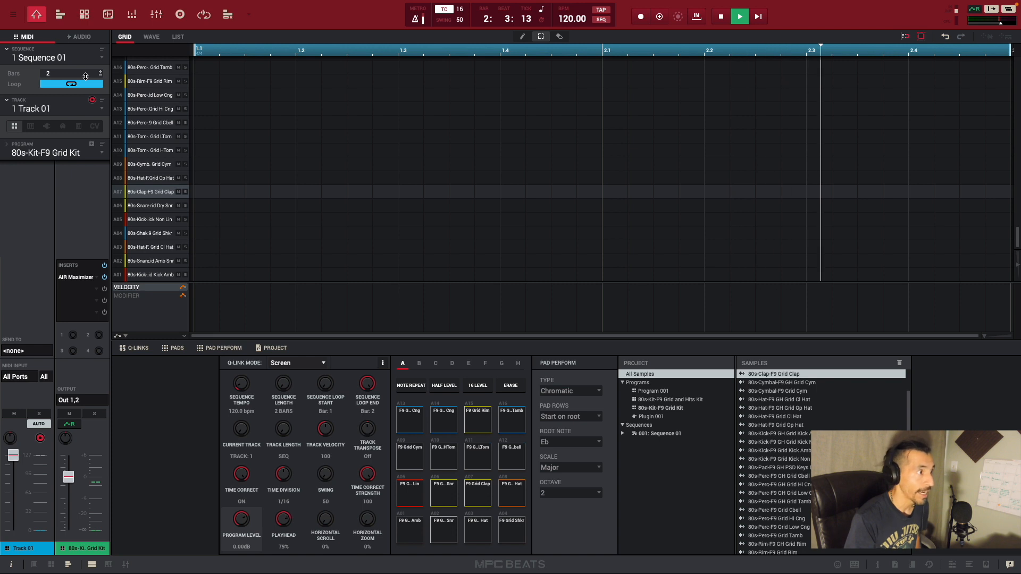
key(space)
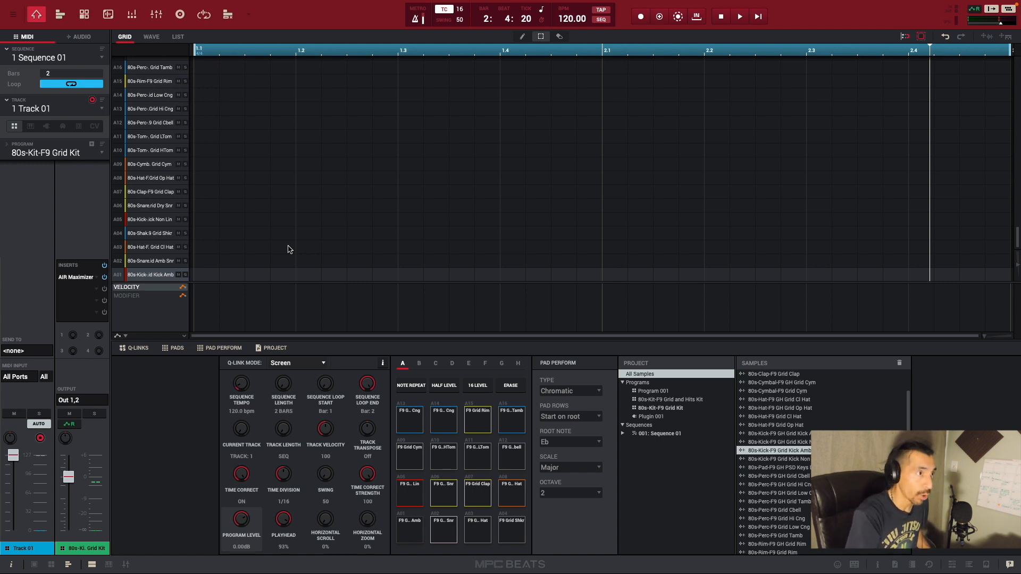
key(space)
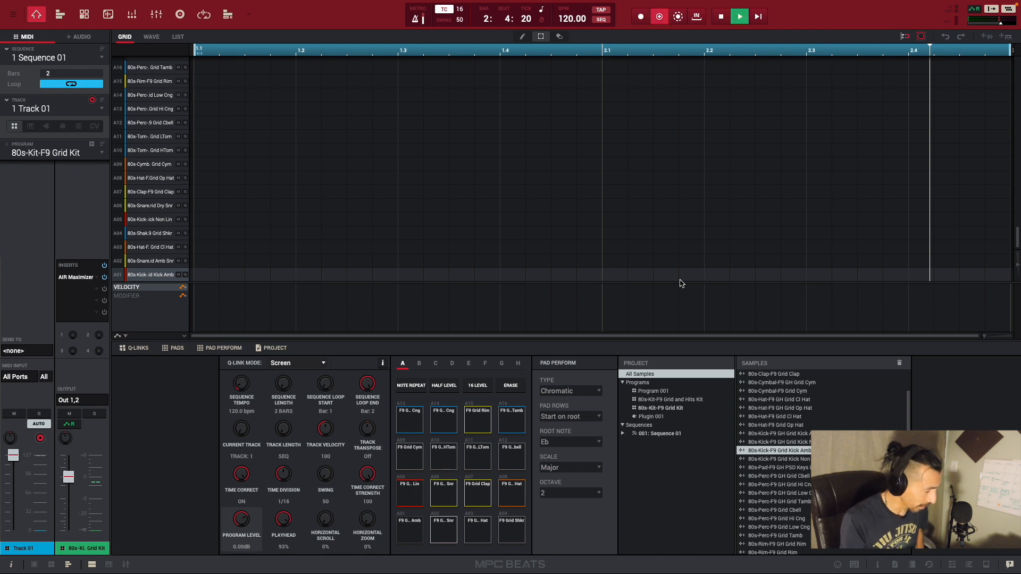
key(space)
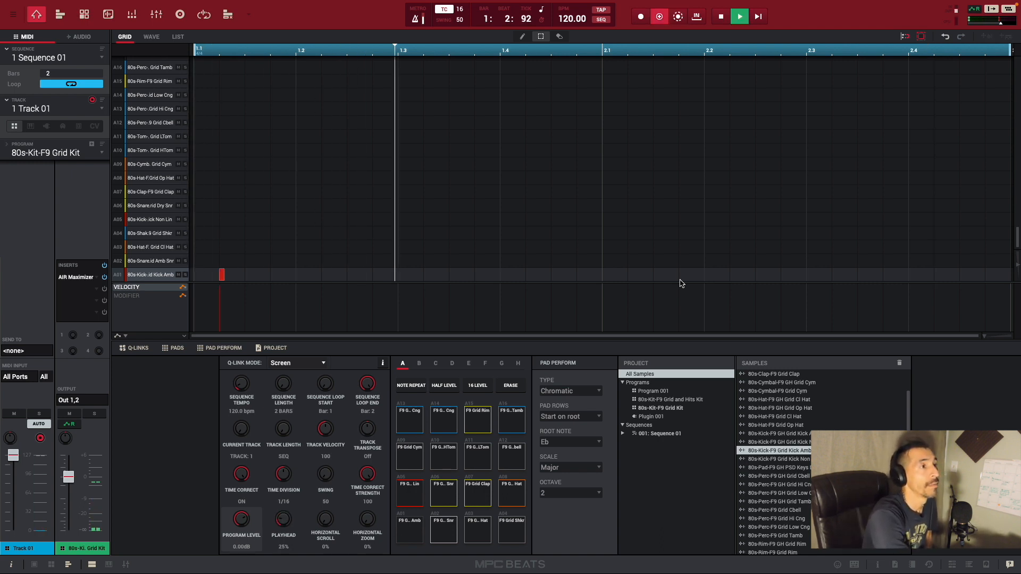
key(z)
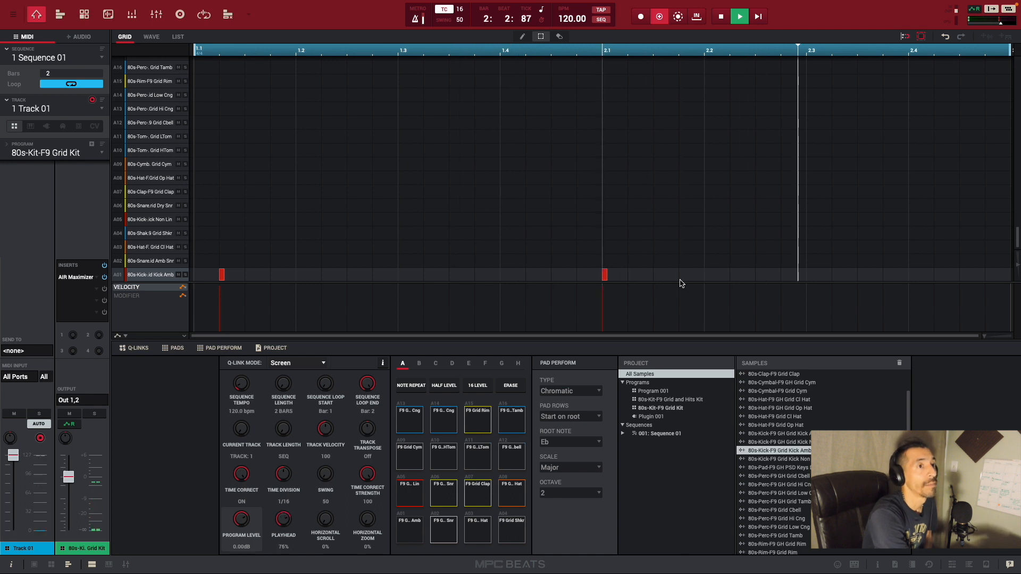
key(z)
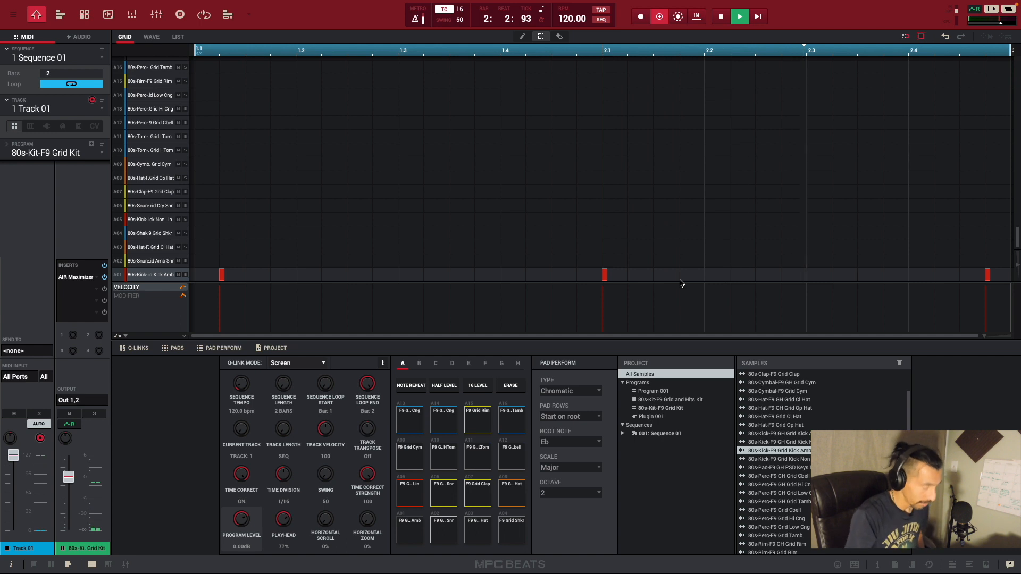
key(space)
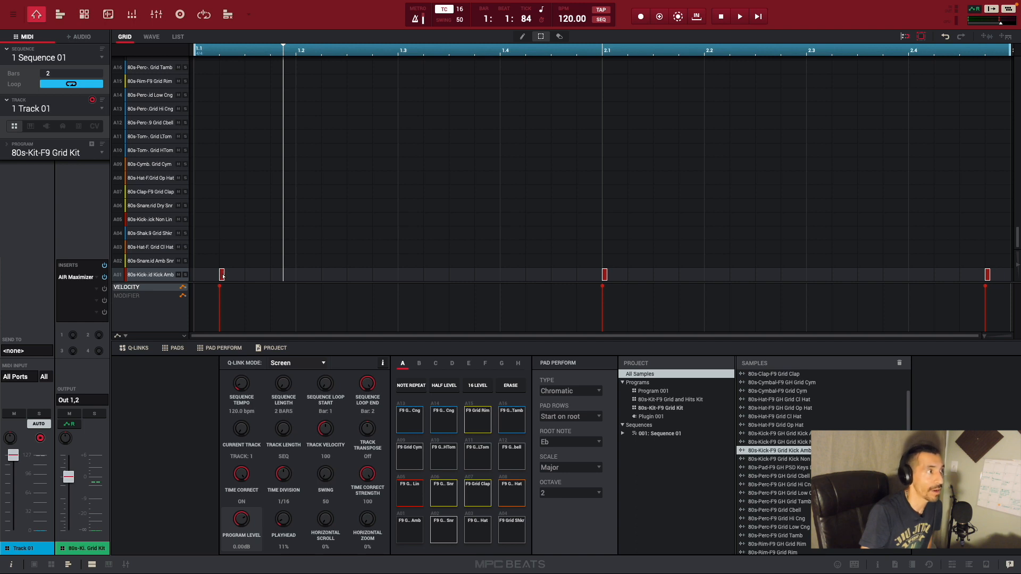
Shift the recorded kicks one sixteenth later, place the first at beat 1.2 and the second at 2.1, and play the loop back.
mouse_move(222, 275)
mouse_down()
mouse_move(292, 283)
mouse_move(240, 284)
mouse_up()
click(286, 266)
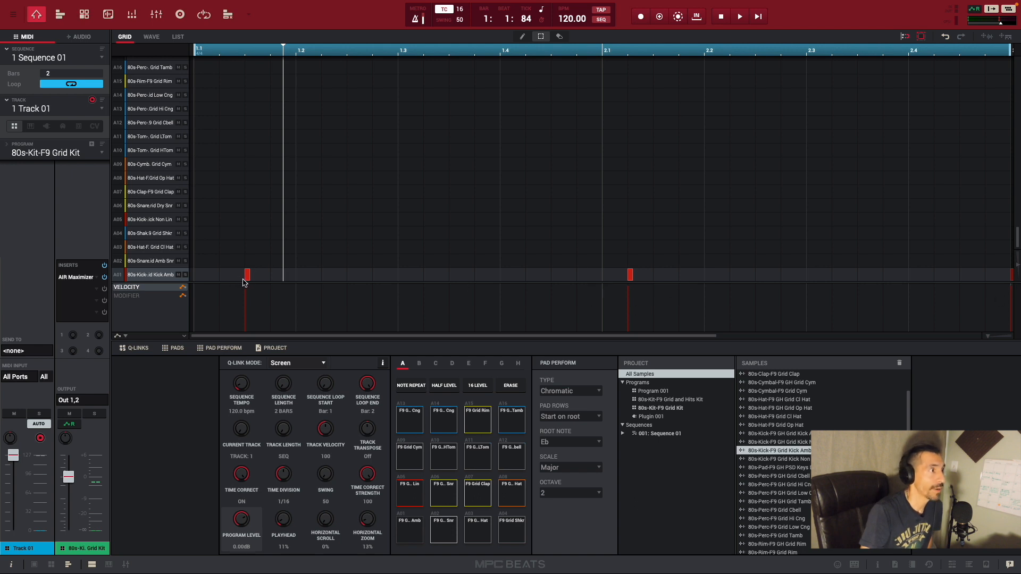
drag(249, 278, 292, 280)
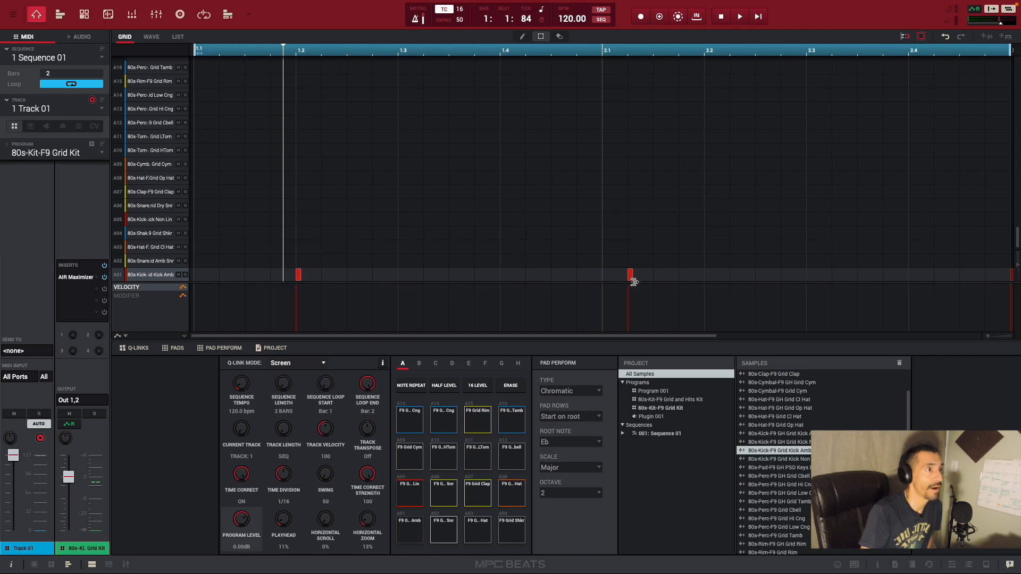
drag(630, 278, 604, 280)
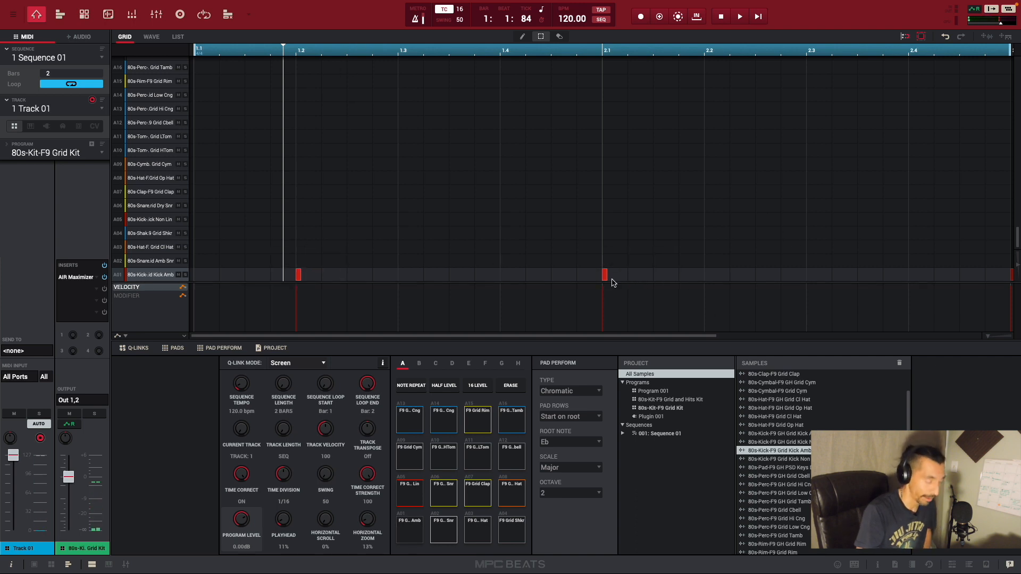
key(space)
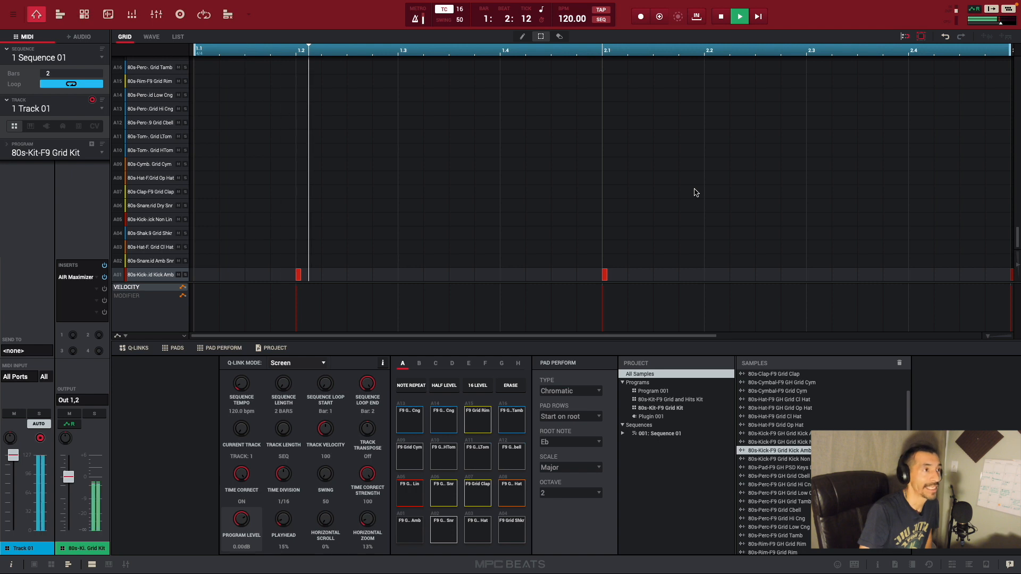
key(space)
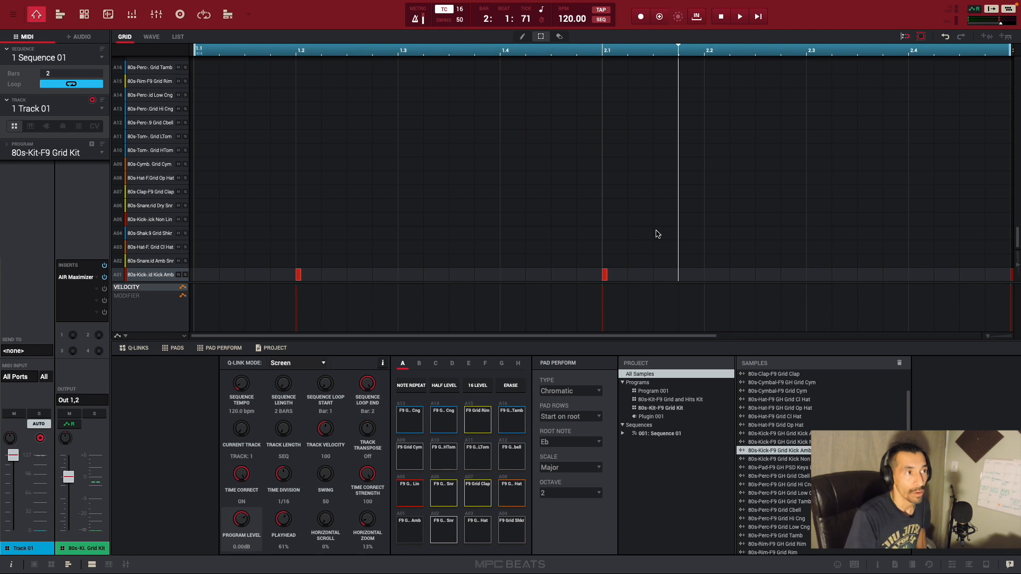
Delete the two kick notes at beats 1.2 and 2.1 from the grid.
drag(654, 245, 244, 211)
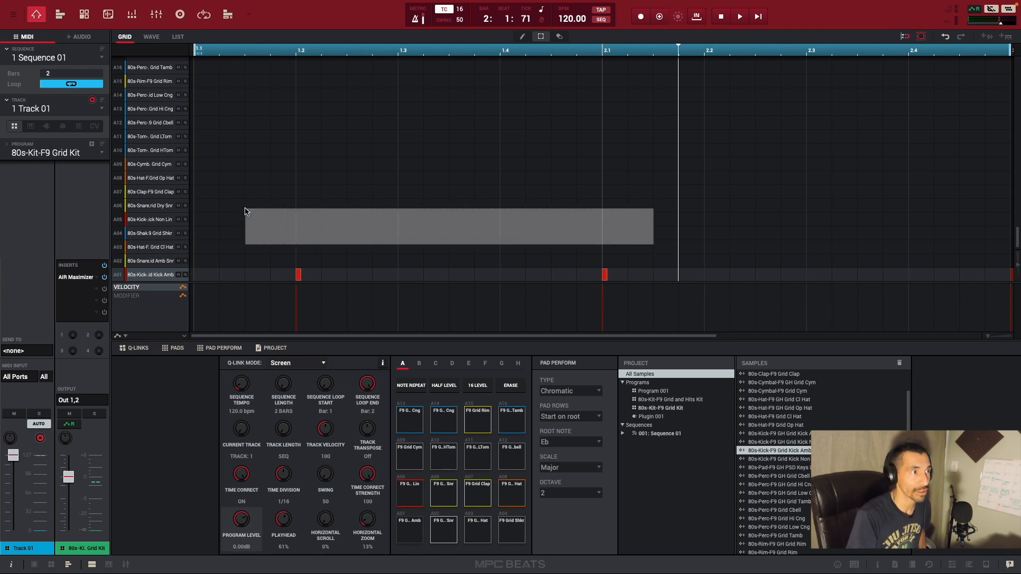
drag(245, 211, 256, 282)
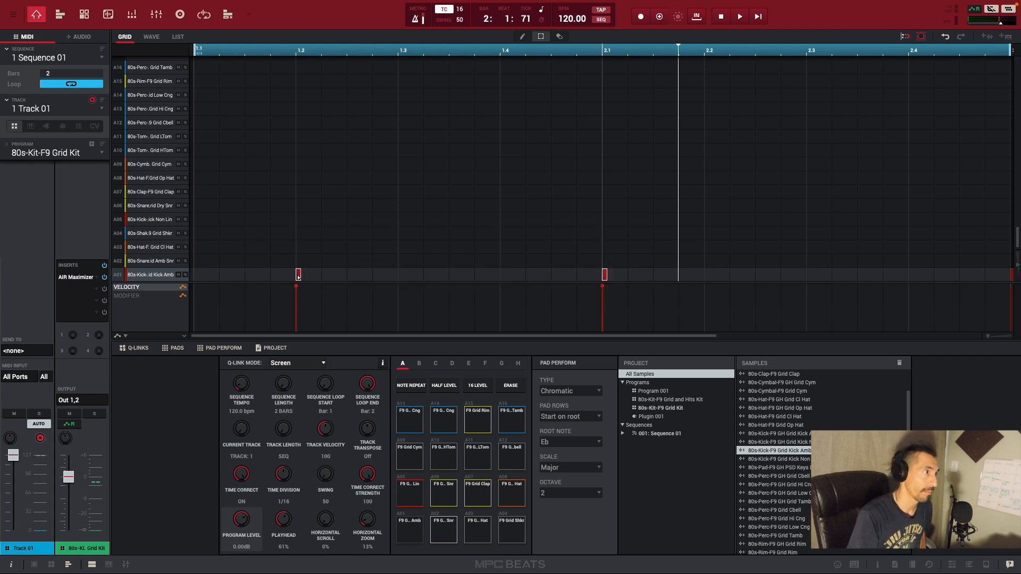
key(Delete)
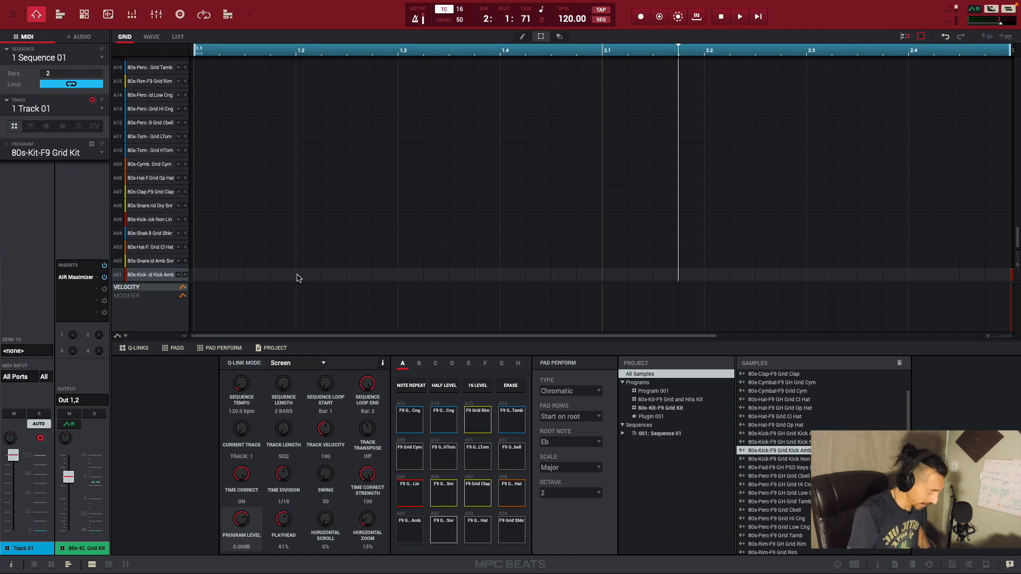
Overdub new A01 kick hits at beats 1.1 and 2.1 on the drum track and stop recording.
key(space)
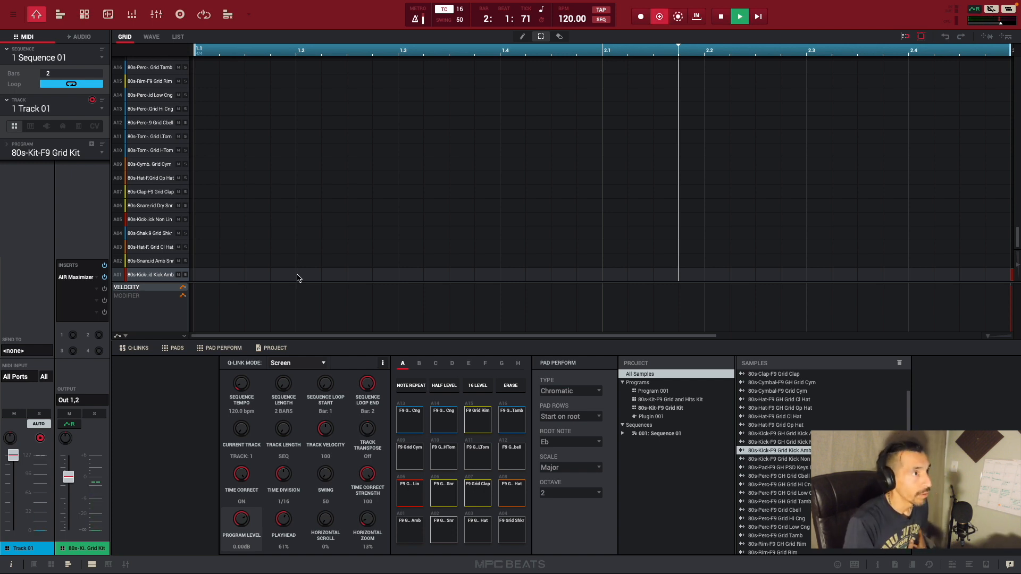
key(space)
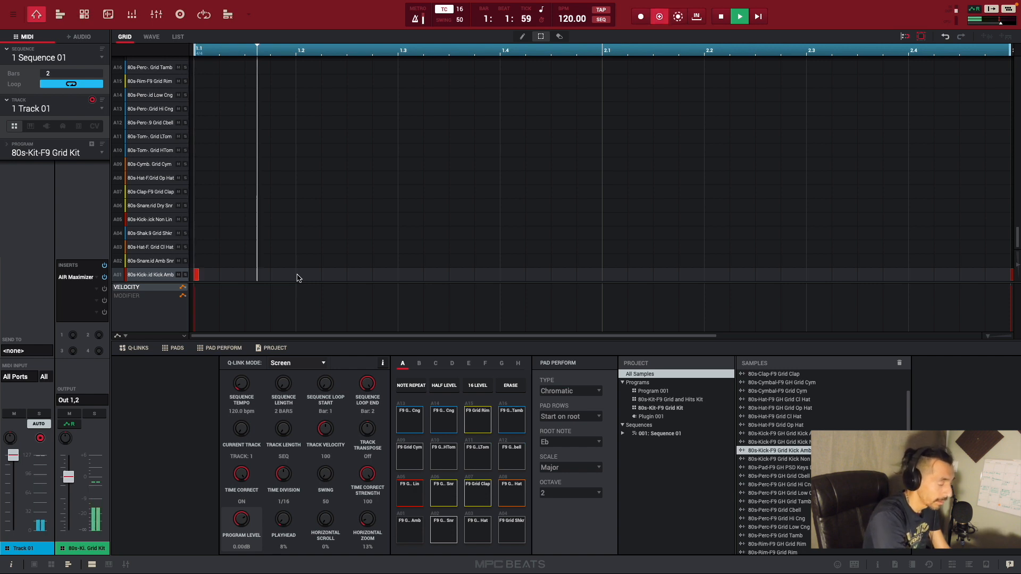
key(z)
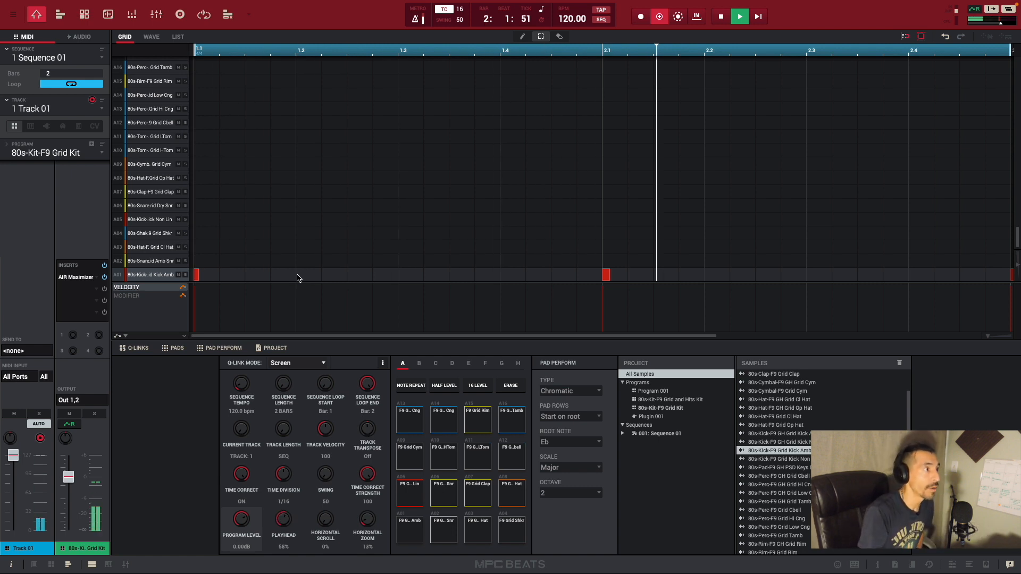
key(space)
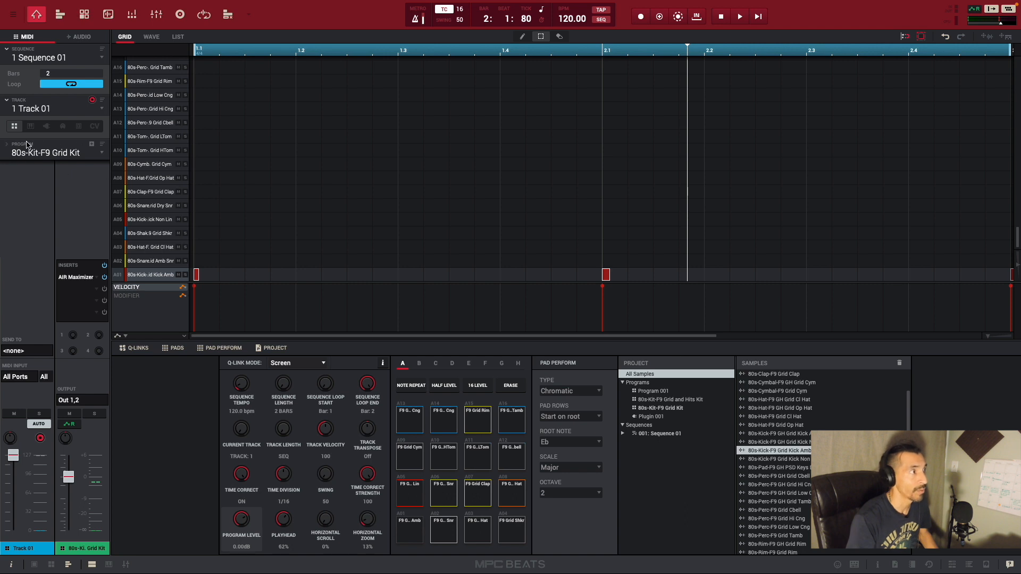
Change track 1 to a plugin track with program Plugin 001 and keep Electric as its plugin.
click(102, 152)
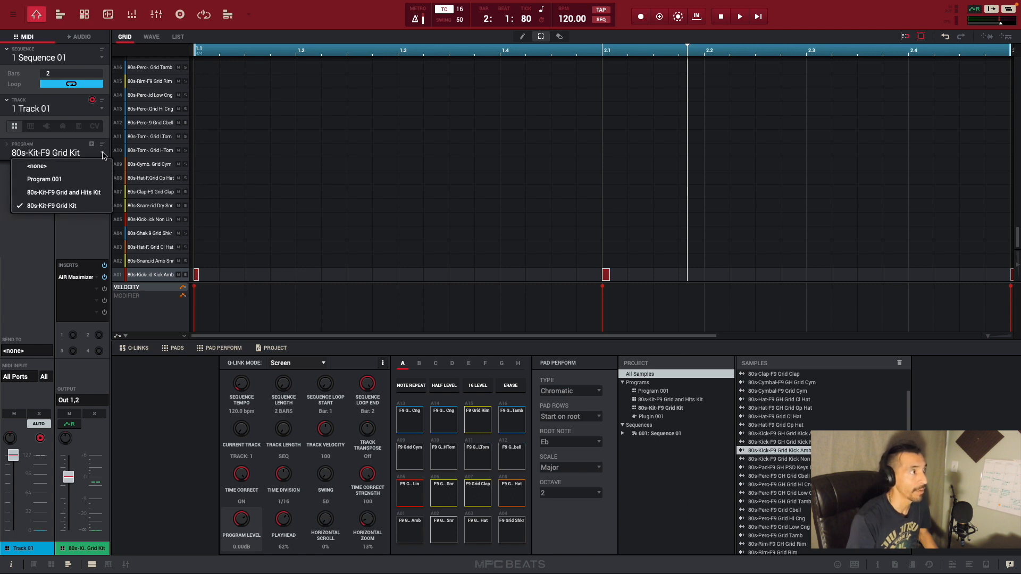
click(102, 153)
click(47, 126)
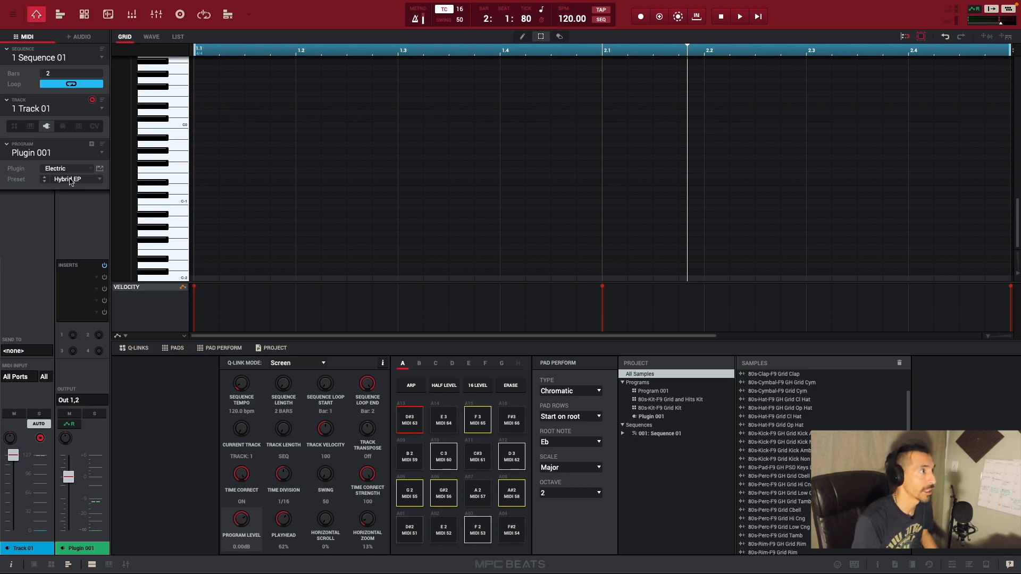
click(93, 172)
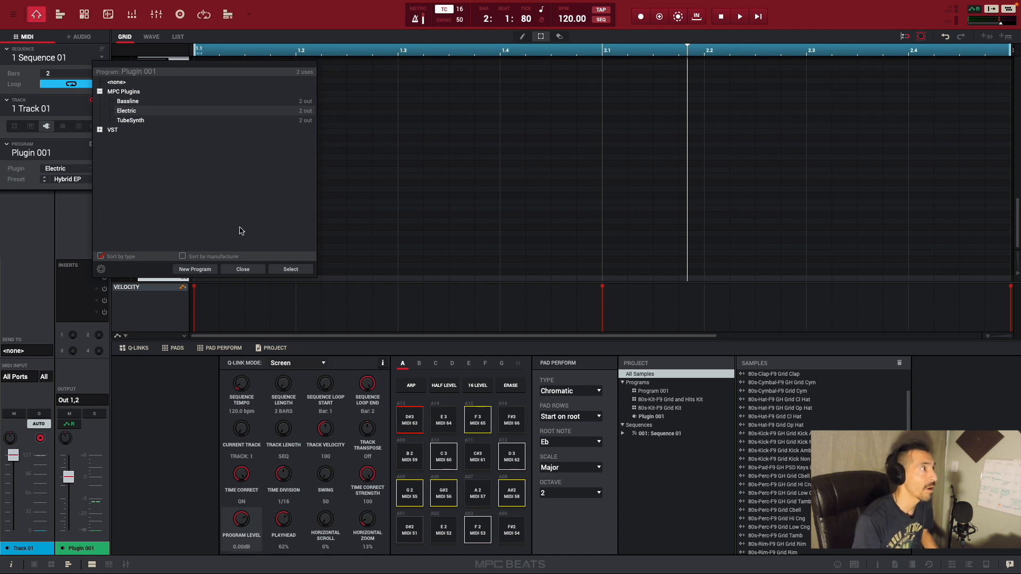
click(260, 269)
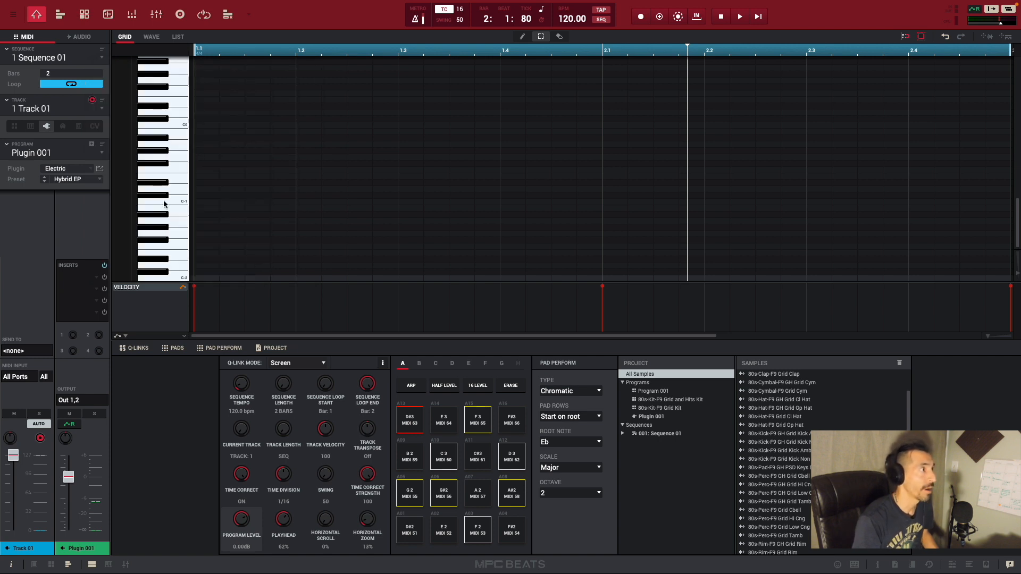
Set the Electric plugin's preset to Loud Tines Wet from the Wet category.
click(100, 180)
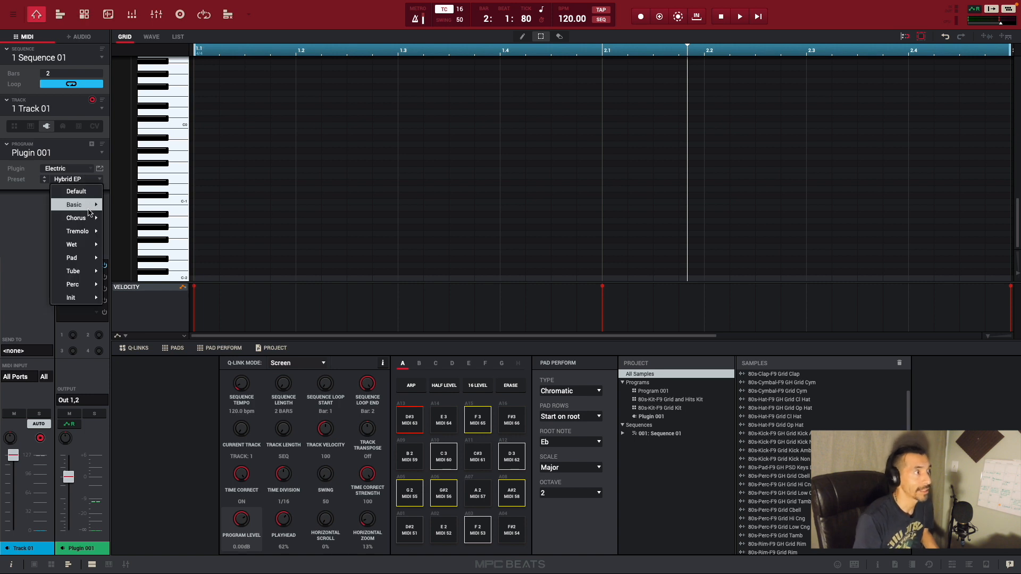
mouse_move(78, 248)
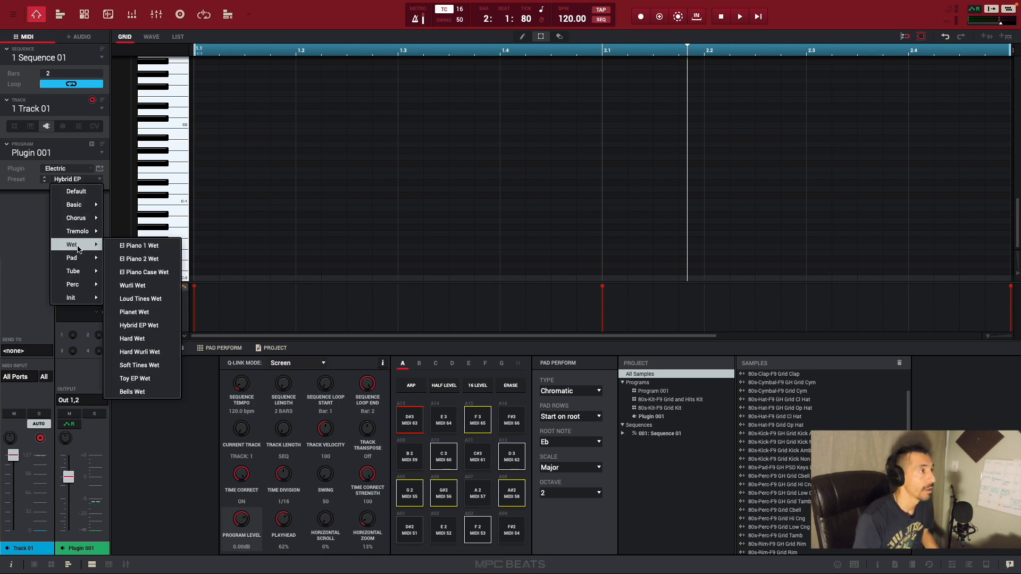
click(133, 299)
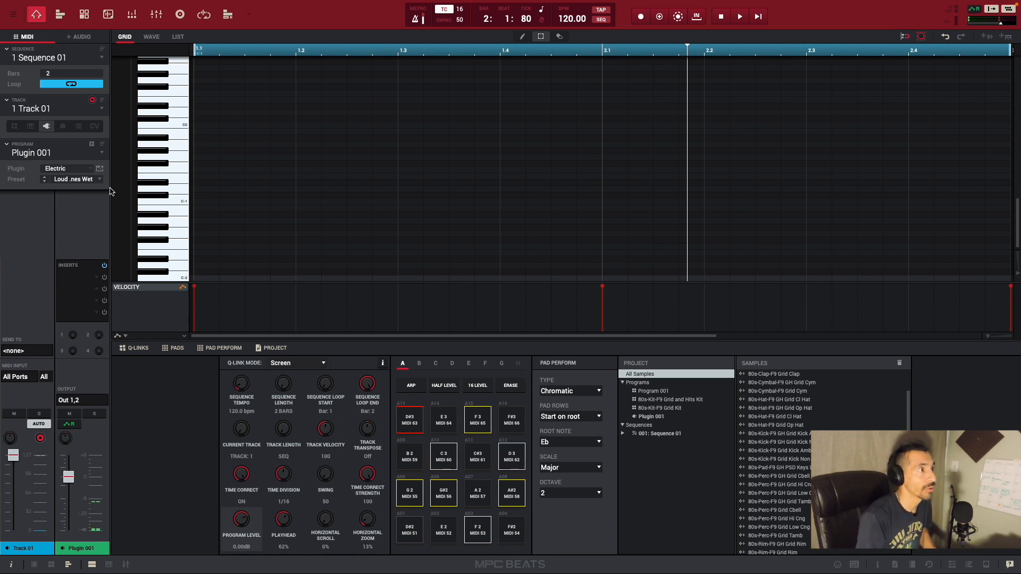
Examine the Electric plugin's Envelope parameters in its editor and close it.
click(100, 170)
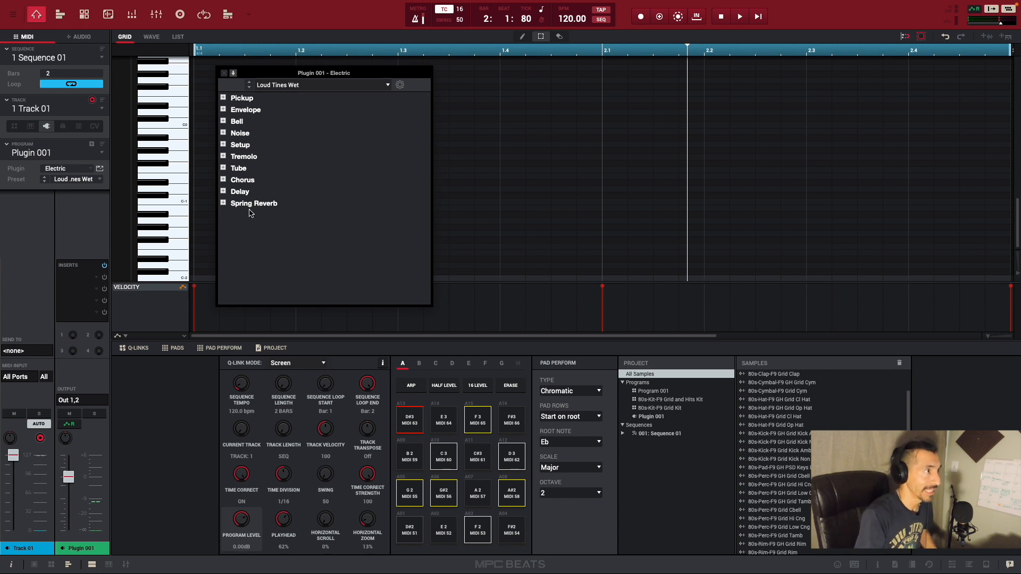
click(223, 110)
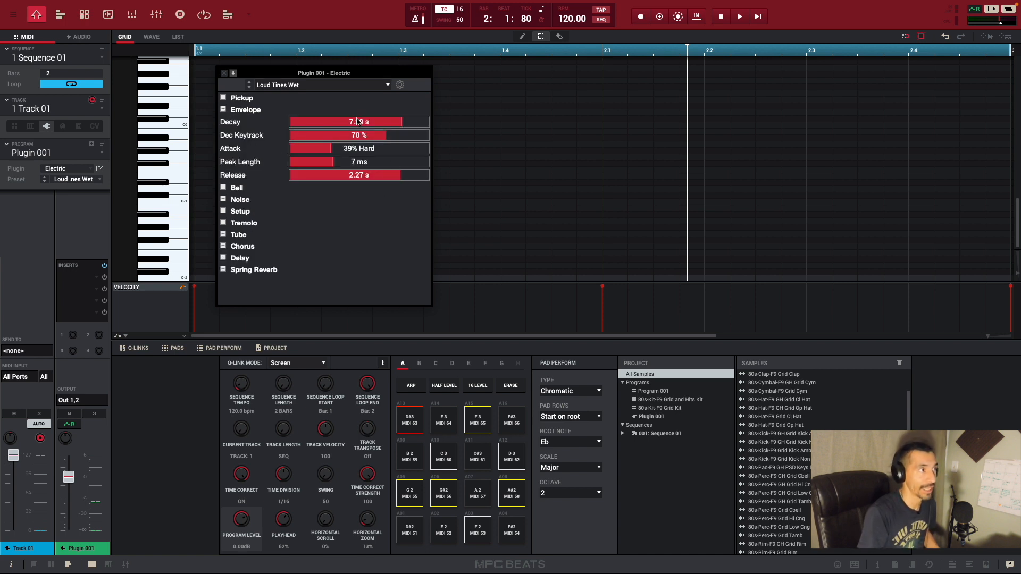
click(224, 73)
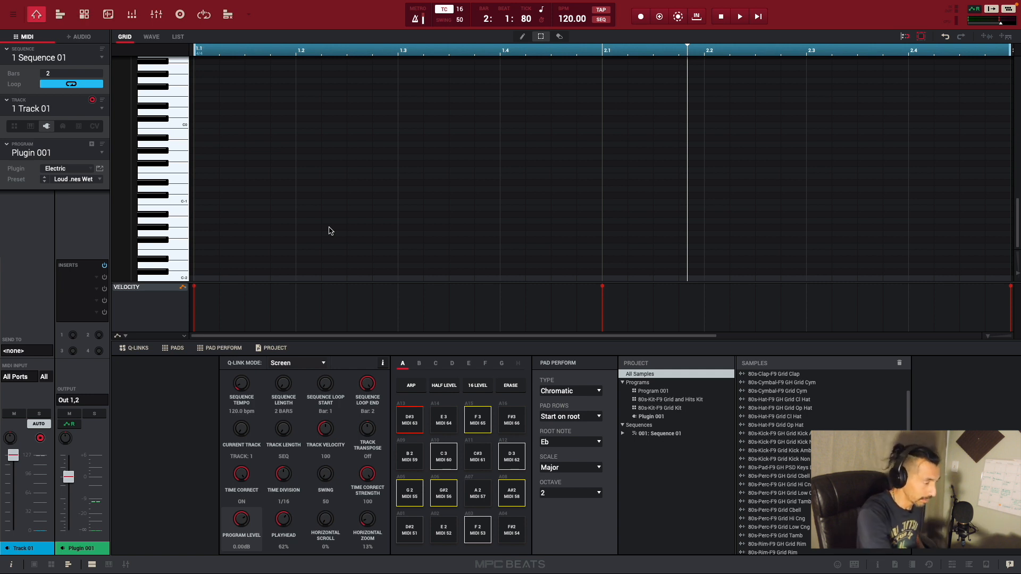
Play the two-bar loop and start overdub recording on track 1 with the Electric plugin.
key(space)
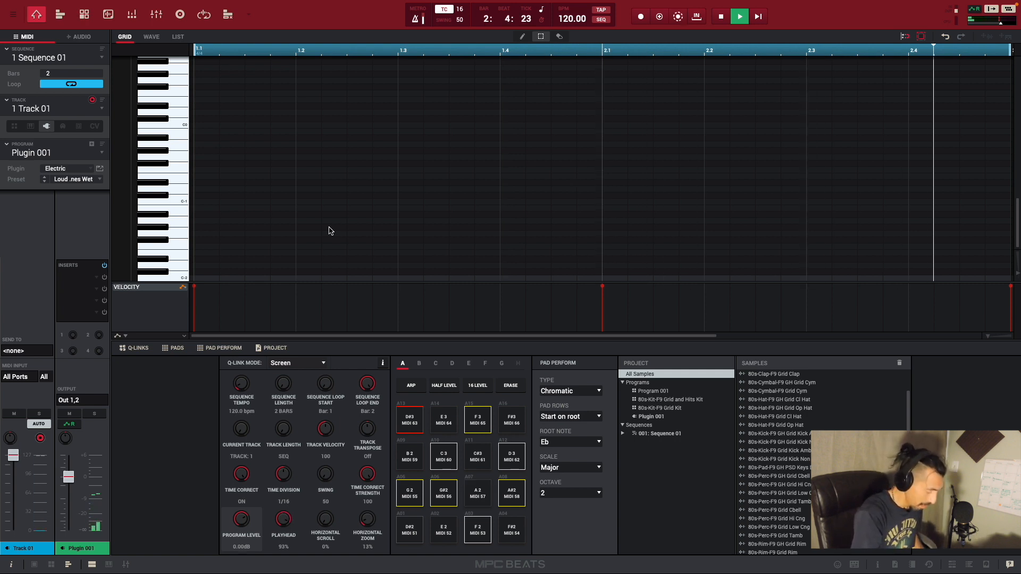
key(o)
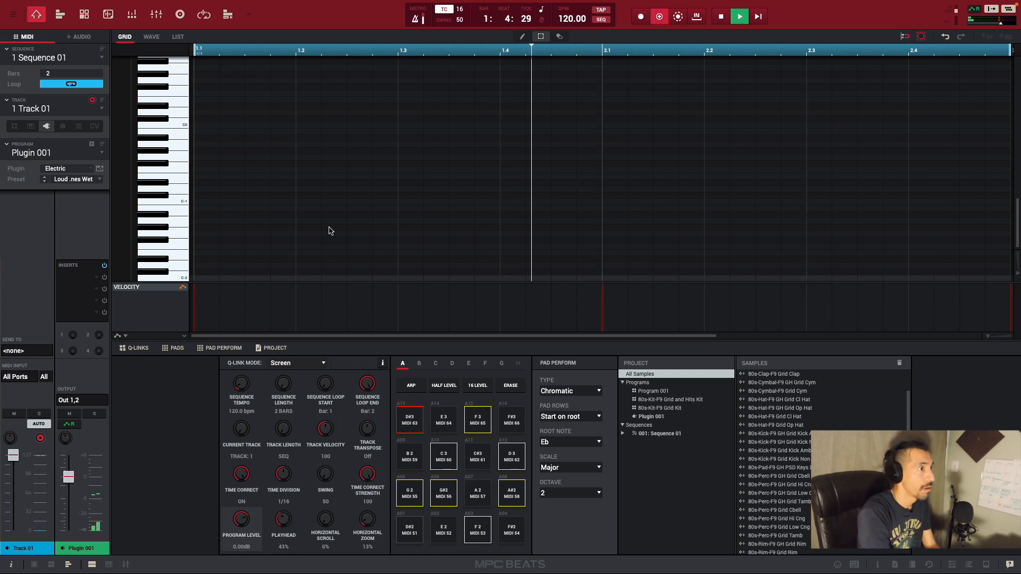